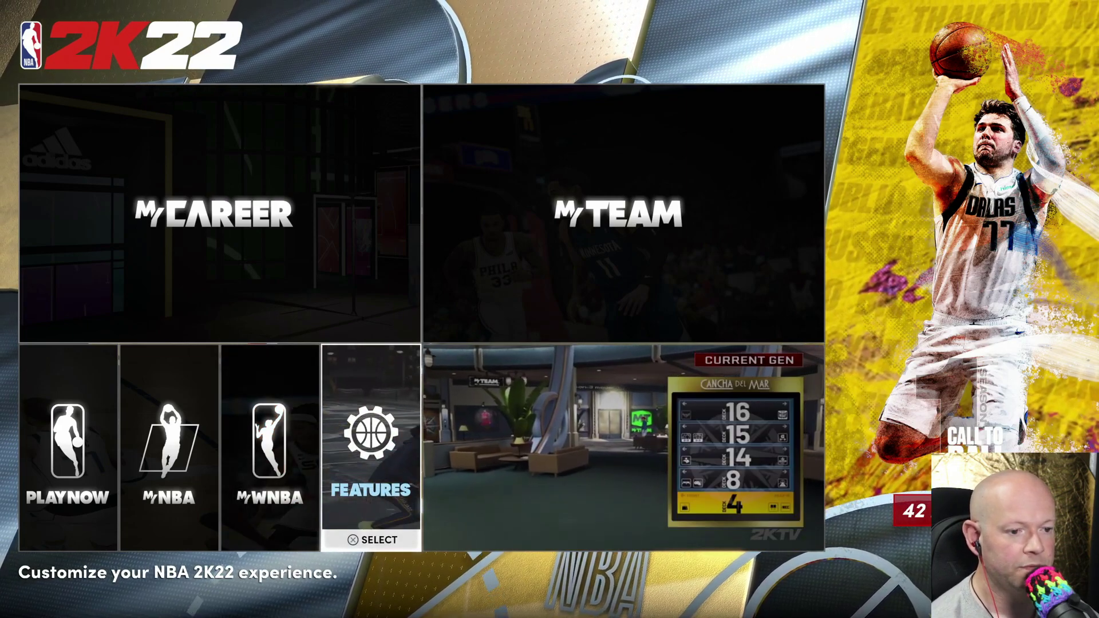
# Open the Features menu and move over to the Create Roster tile
pyautogui.press('Return')
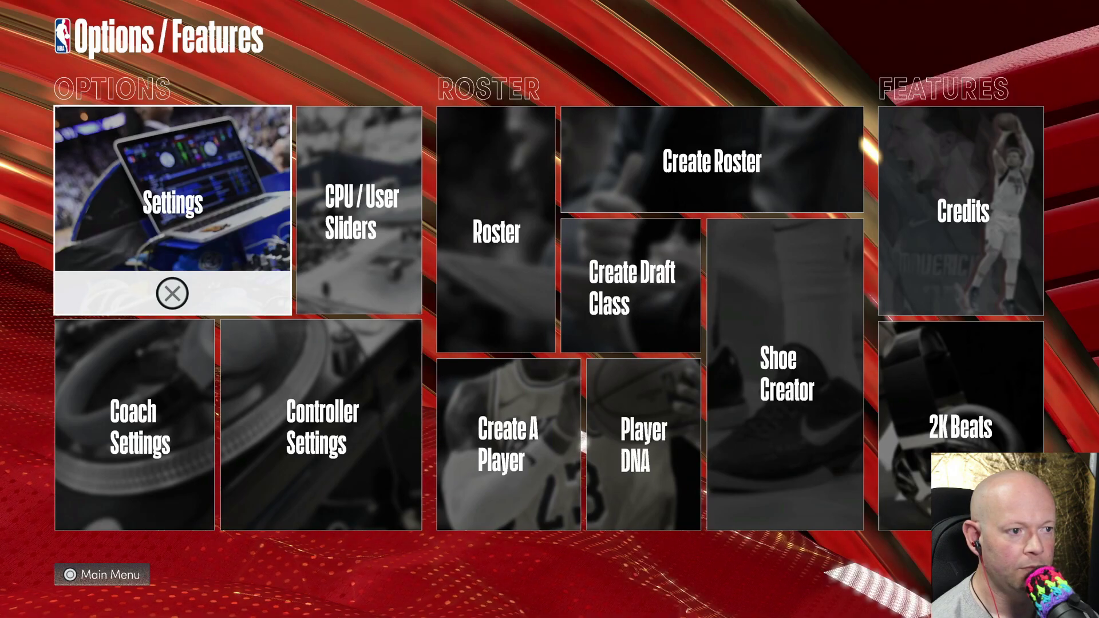
pyautogui.press('Right')
pyautogui.press('Right')
pyautogui.press('Right')
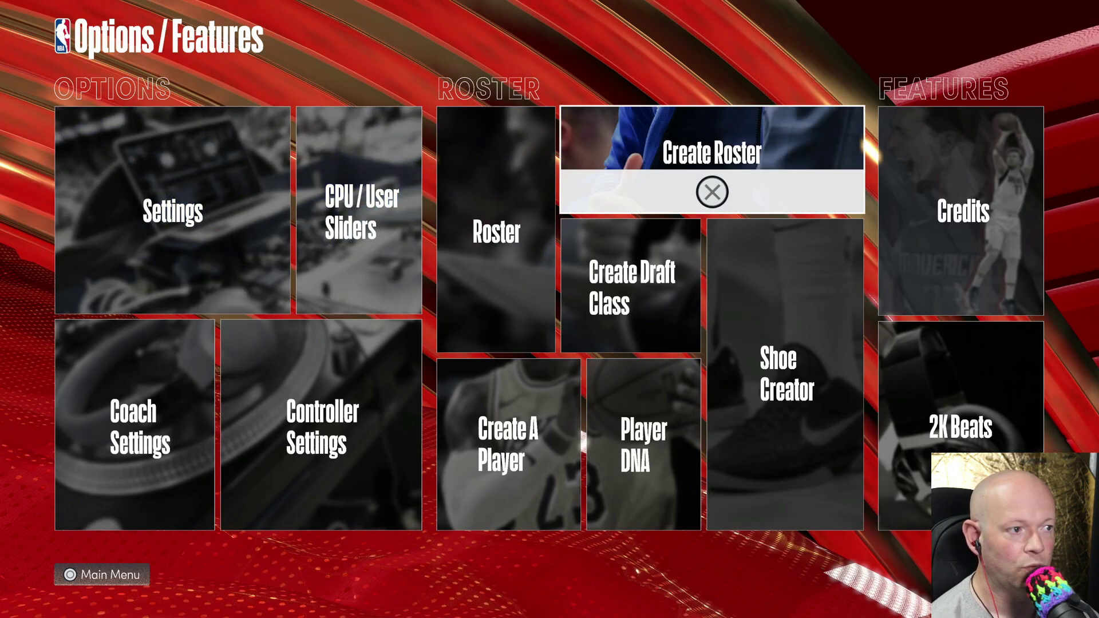
# Create a new NBA-type roster based on the Official 2KSports Roster
pyautogui.press('Return')
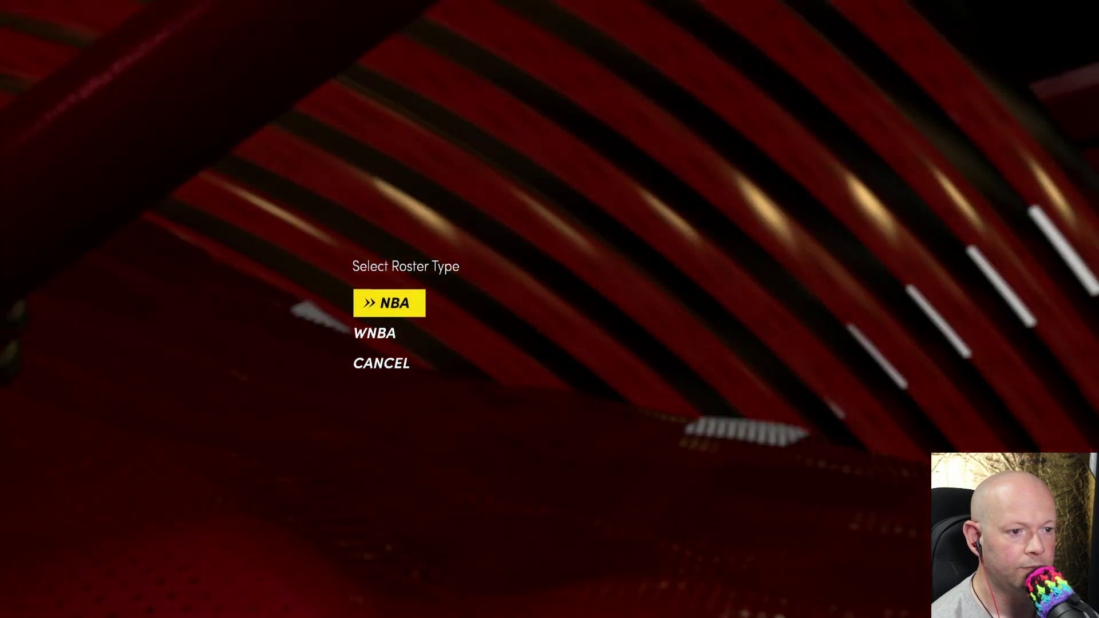
pyautogui.press('Down')
pyautogui.press('Up')
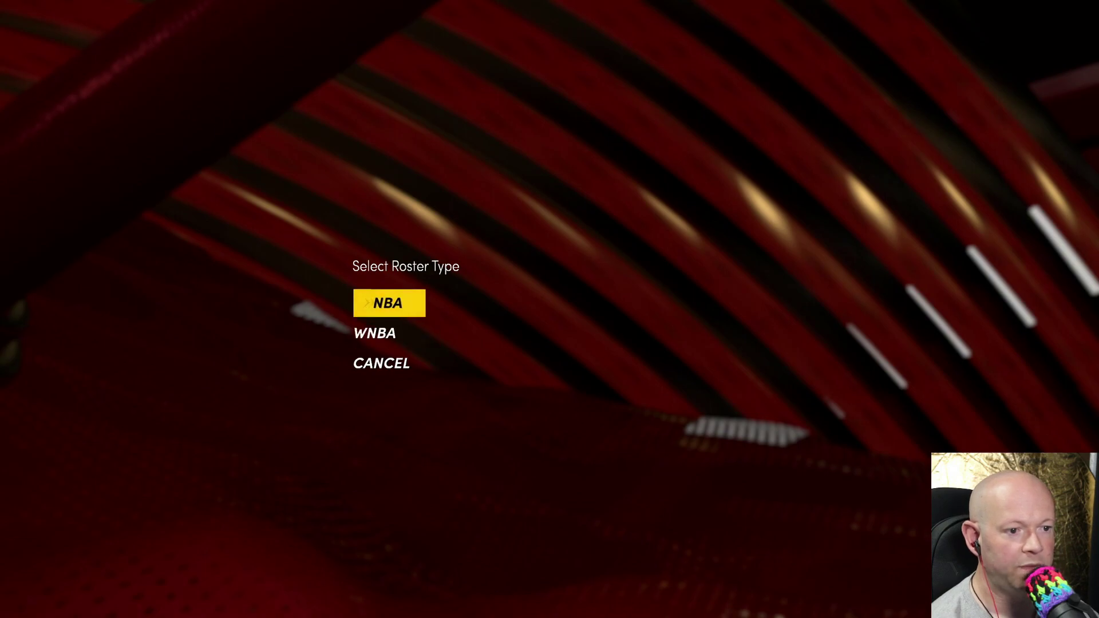
pyautogui.press('Return')
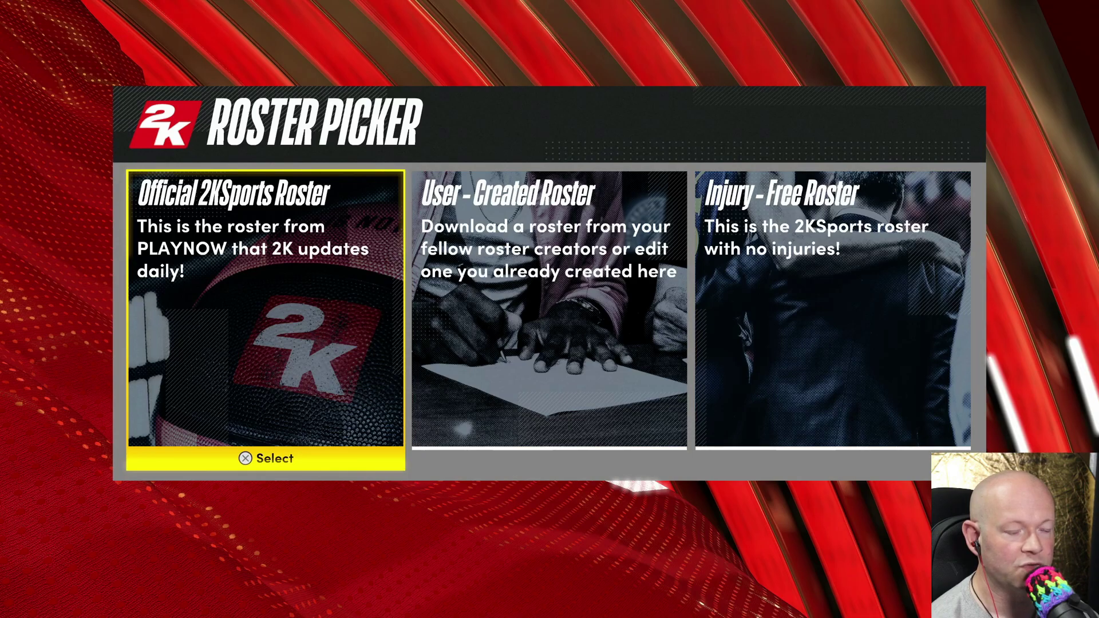
pyautogui.press('Return')
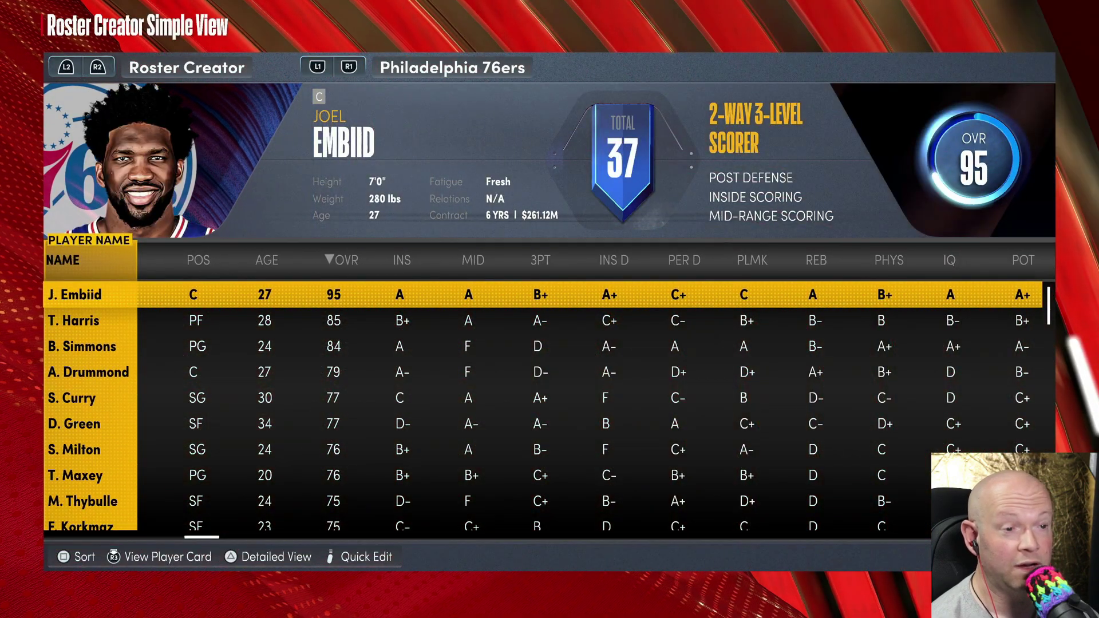
# Switch the roster view to All Players and open Bill Russell's player options
pyautogui.press('pagedown')
pyautogui.press('pagedown')
pyautogui.press('pageup')
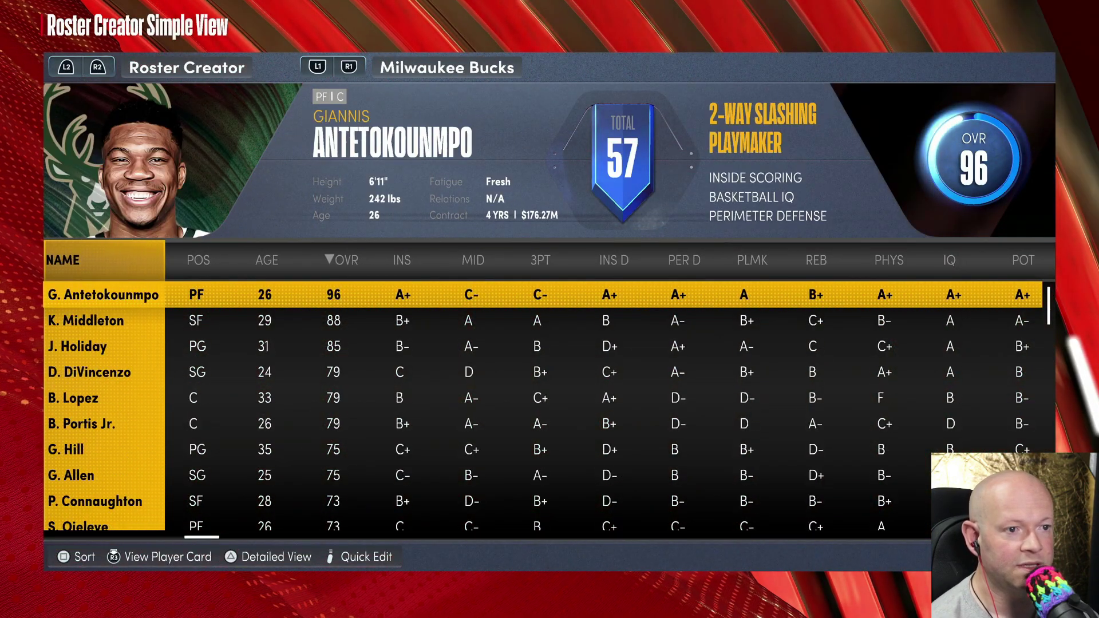
pyautogui.press('pageup')
pyautogui.press('pageup')
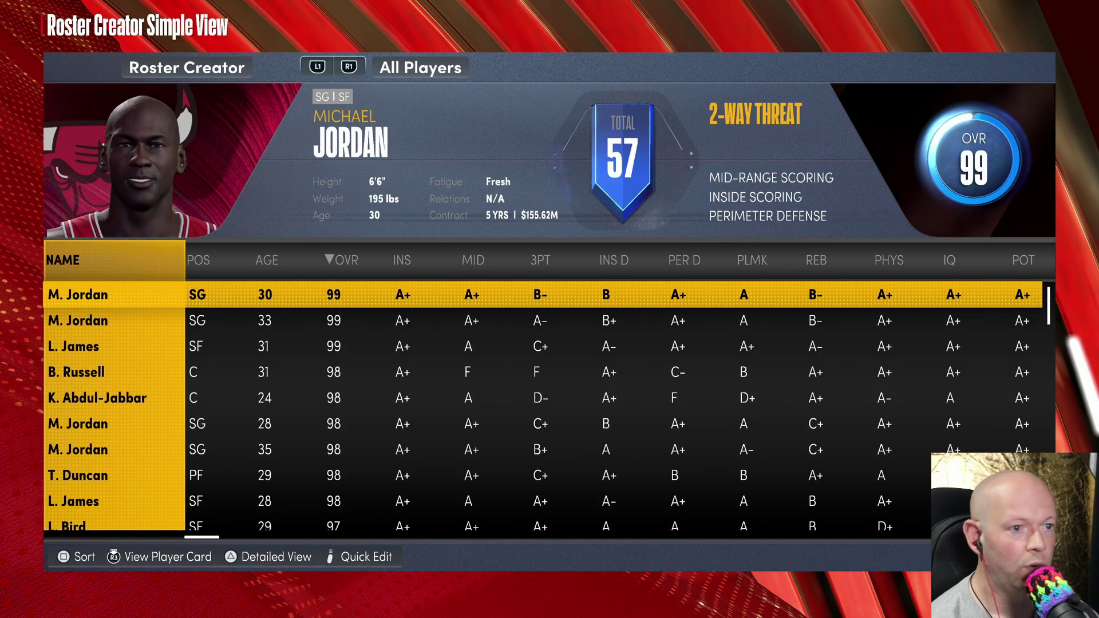
pyautogui.press('Down')
pyautogui.press('Down')
pyautogui.press('Down')
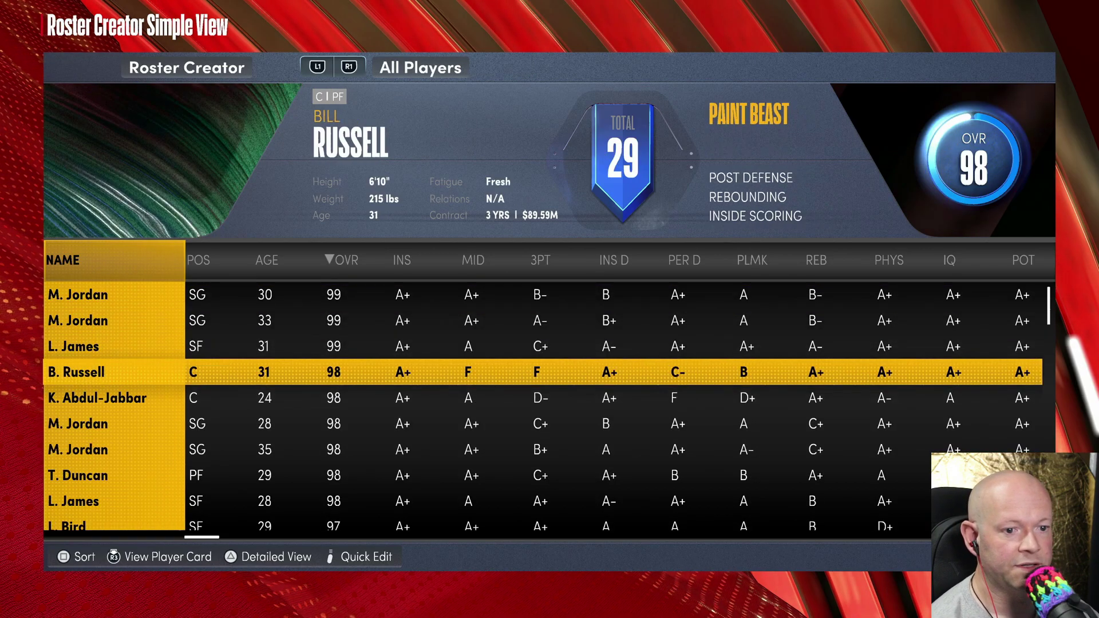
pyautogui.press('Return')
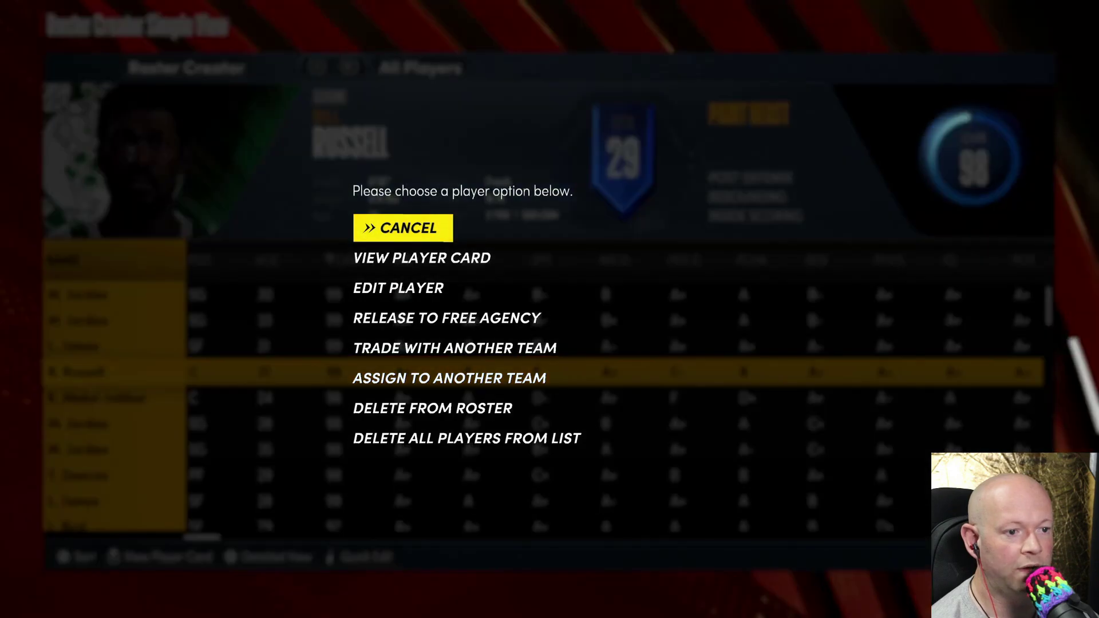
# Open Assign To Another Team for Bill Russell, then cancel out of the team list
pyautogui.press('Down')
pyautogui.press('Down')
pyautogui.press('Down')
pyautogui.press('Down')
pyautogui.press('Down')
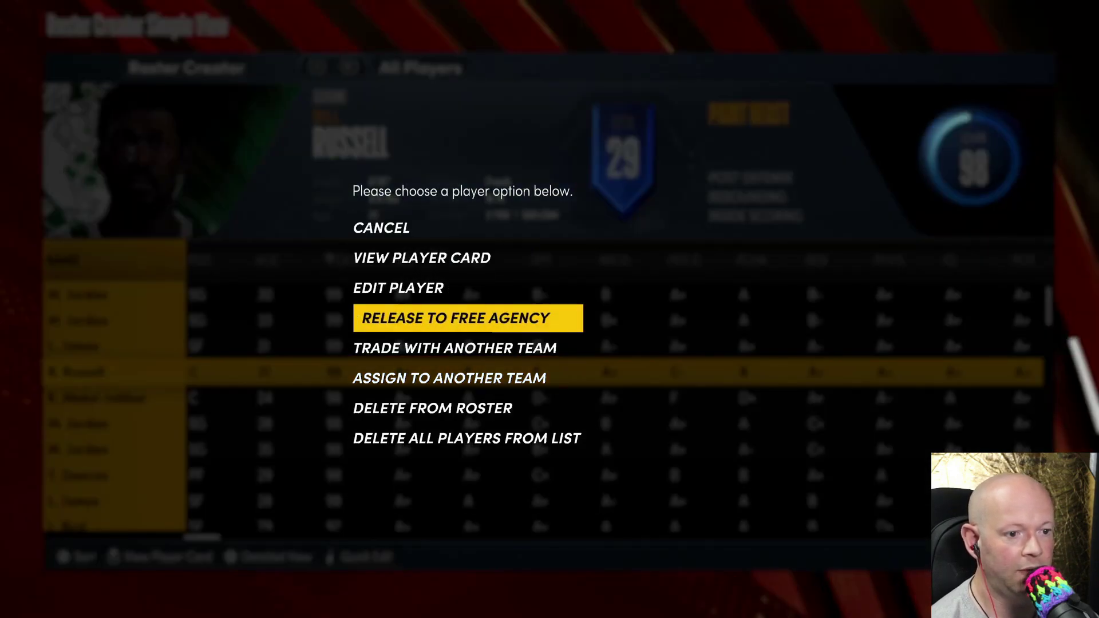
pyautogui.press('Up')
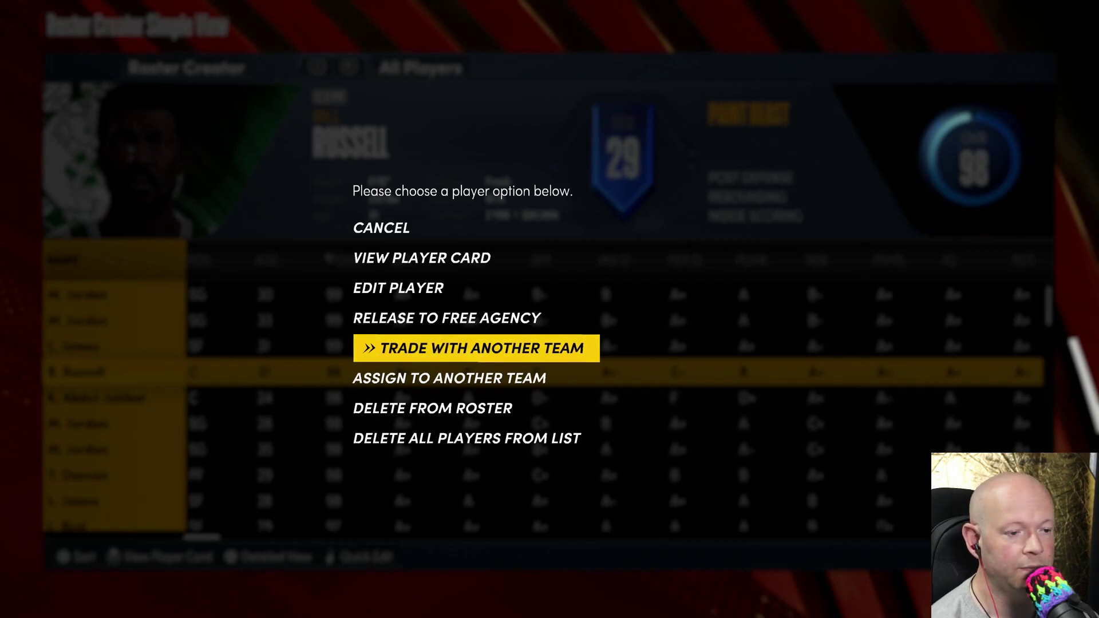
pyautogui.press('Down')
pyautogui.press('Return')
pyautogui.press('Down')
pyautogui.press('Down')
pyautogui.press('Down')
pyautogui.press('Down')
pyautogui.press('Down')
pyautogui.press('Down')
pyautogui.press('Down')
pyautogui.press('Down')
pyautogui.press('Down')
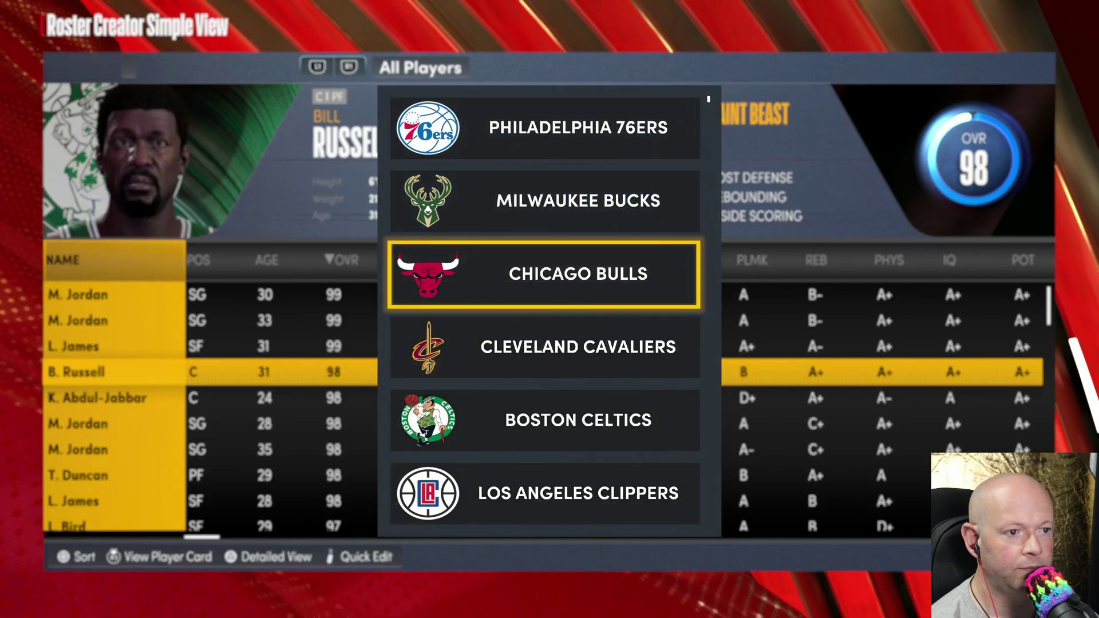
pyautogui.press('Escape')
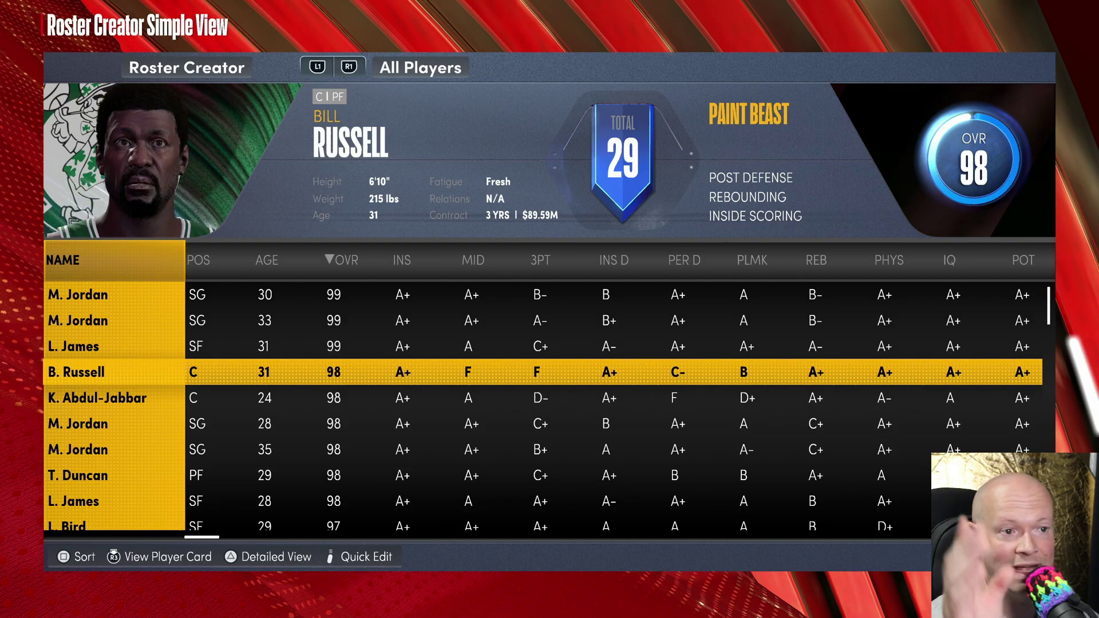
# Cycle the team rosters from All Players through to the Memphis Grizzlies
pyautogui.press('e')
pyautogui.press('e')
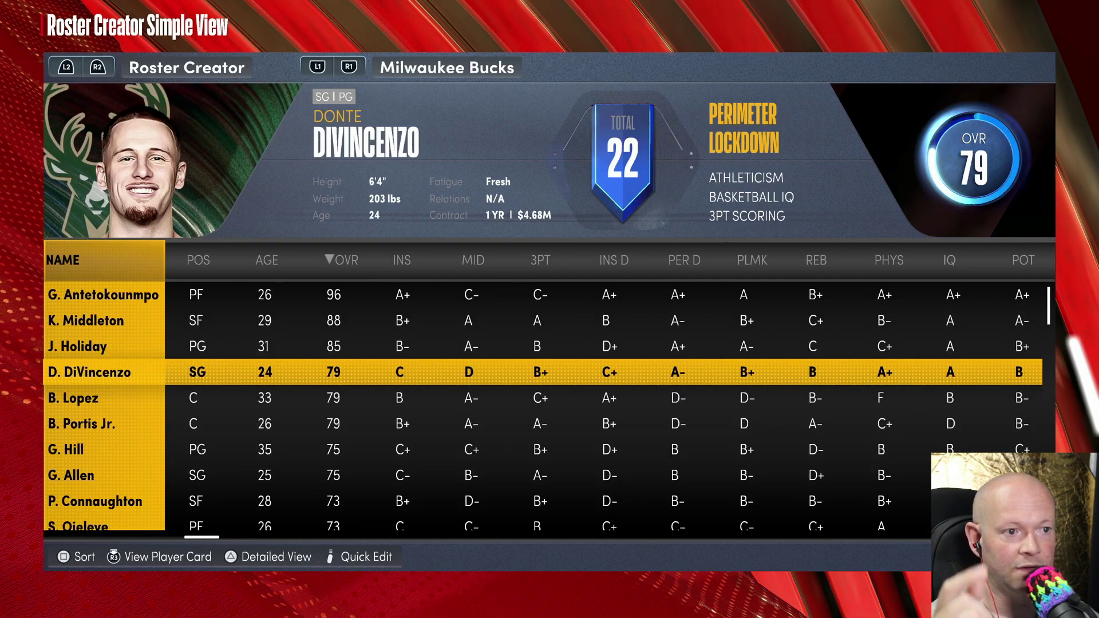
pyautogui.press('e')
pyautogui.press('e')
pyautogui.press('e')
pyautogui.press('e')
pyautogui.press('e')
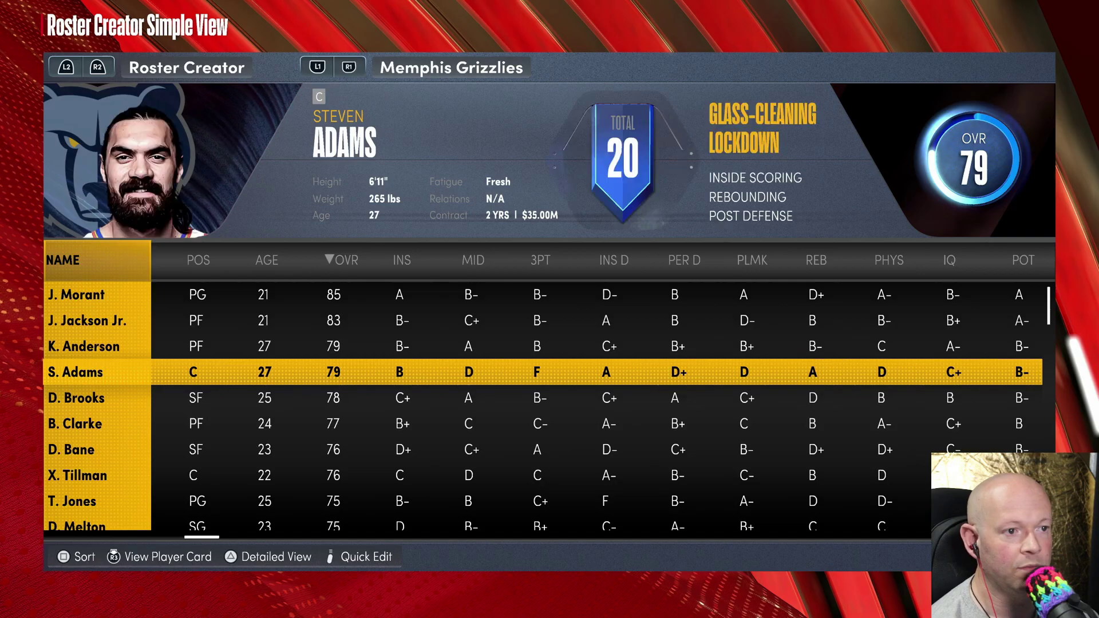
pyautogui.press('e')
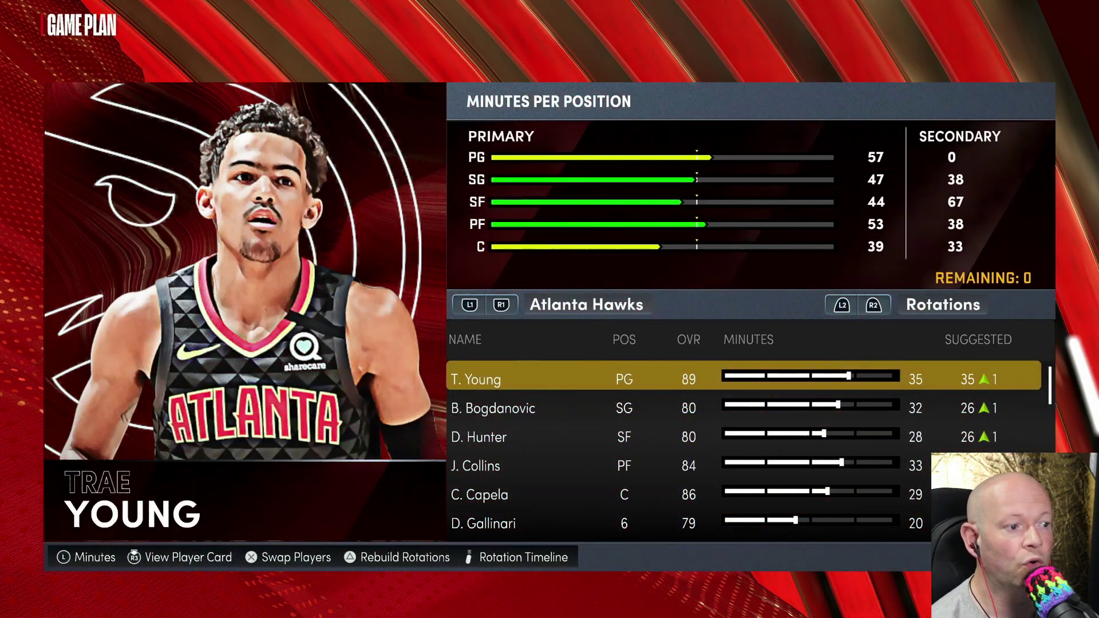
# Select reserve Jalen Johnson and swap him into Bogdan Bogdanovic's starting SG slot
pyautogui.press('Down')
pyautogui.press('Down')
pyautogui.press('Down')
pyautogui.press('Down')
pyautogui.press('Down')
pyautogui.press('Down')
pyautogui.press('Down')
pyautogui.press('Down')
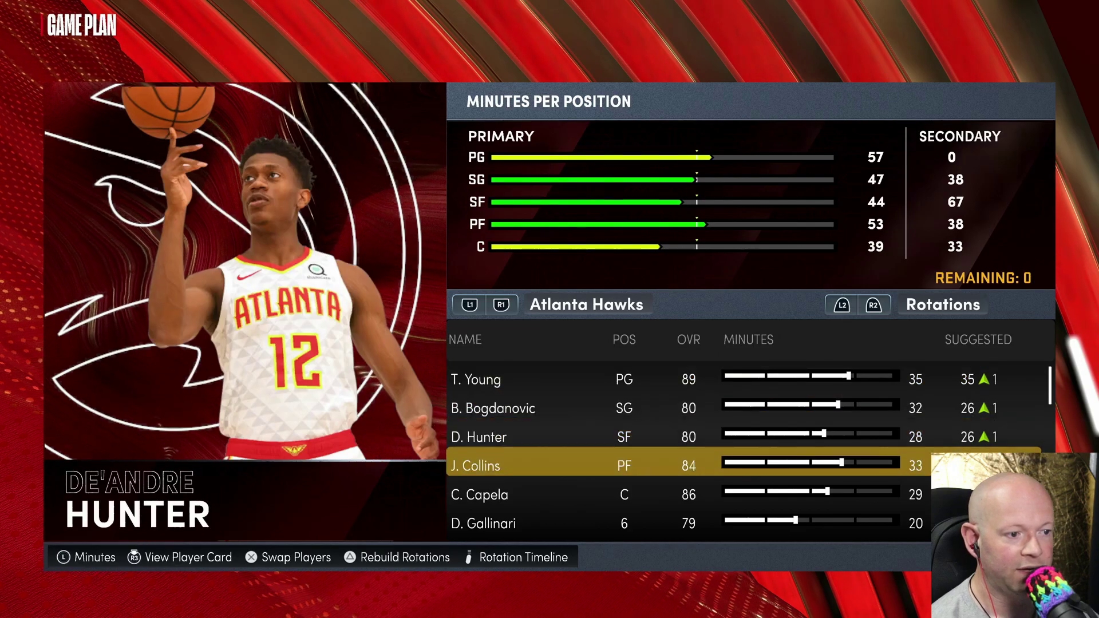
pyautogui.press('Down')
pyautogui.press('Down')
pyautogui.press('Down')
pyautogui.press('Down')
pyautogui.press('Down')
pyautogui.press('Down')
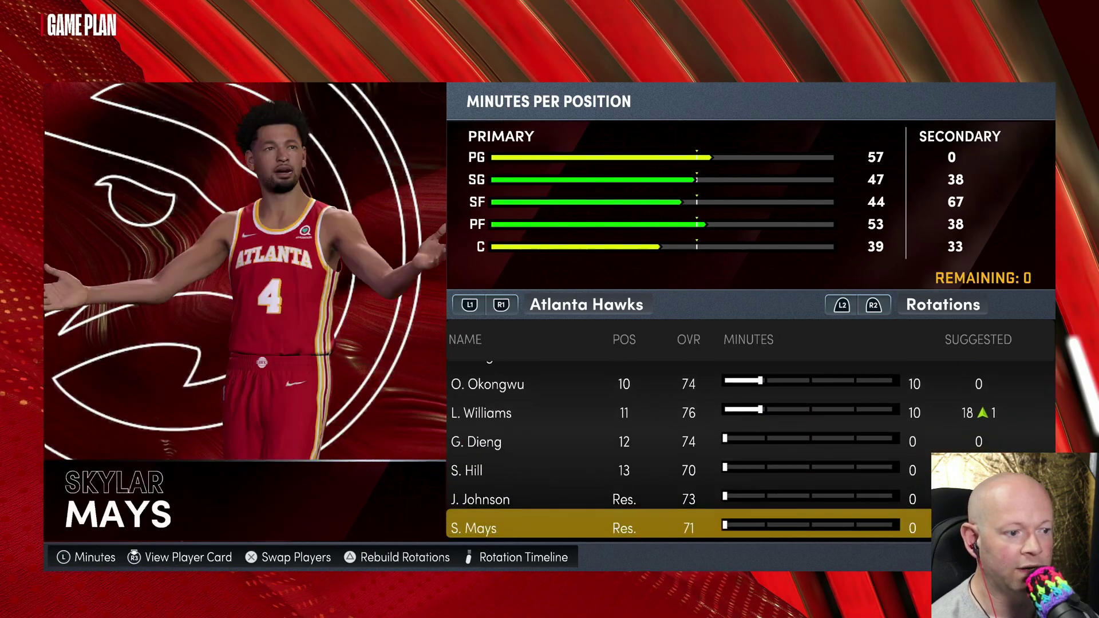
pyautogui.press('Up')
pyautogui.press('Up')
pyautogui.press('Down')
pyautogui.press('Down')
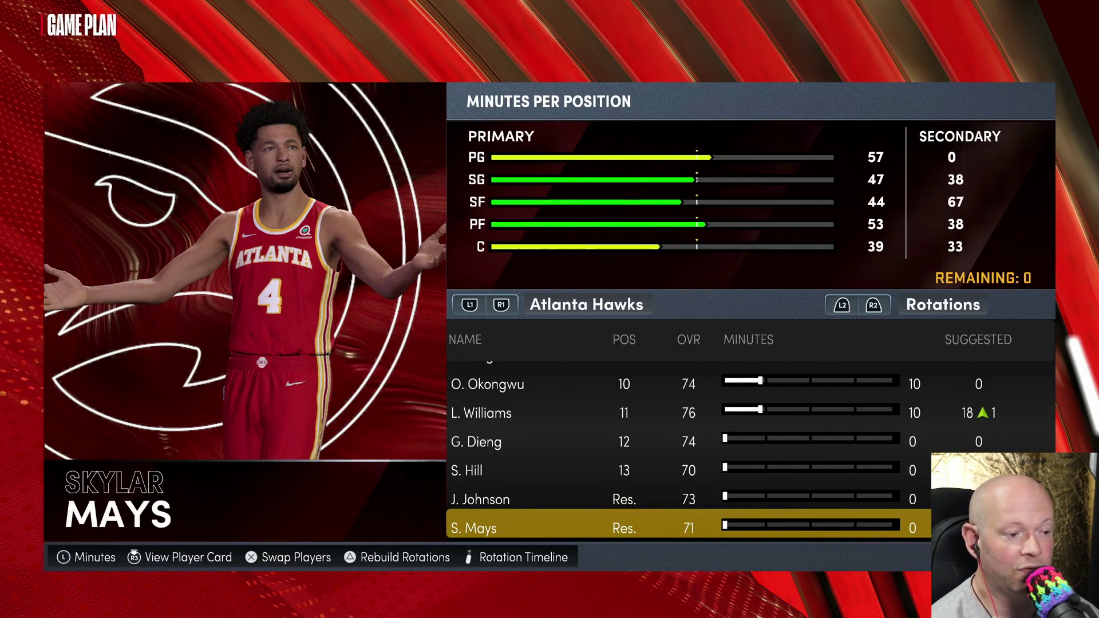
pyautogui.press('Up')
pyautogui.press('Up')
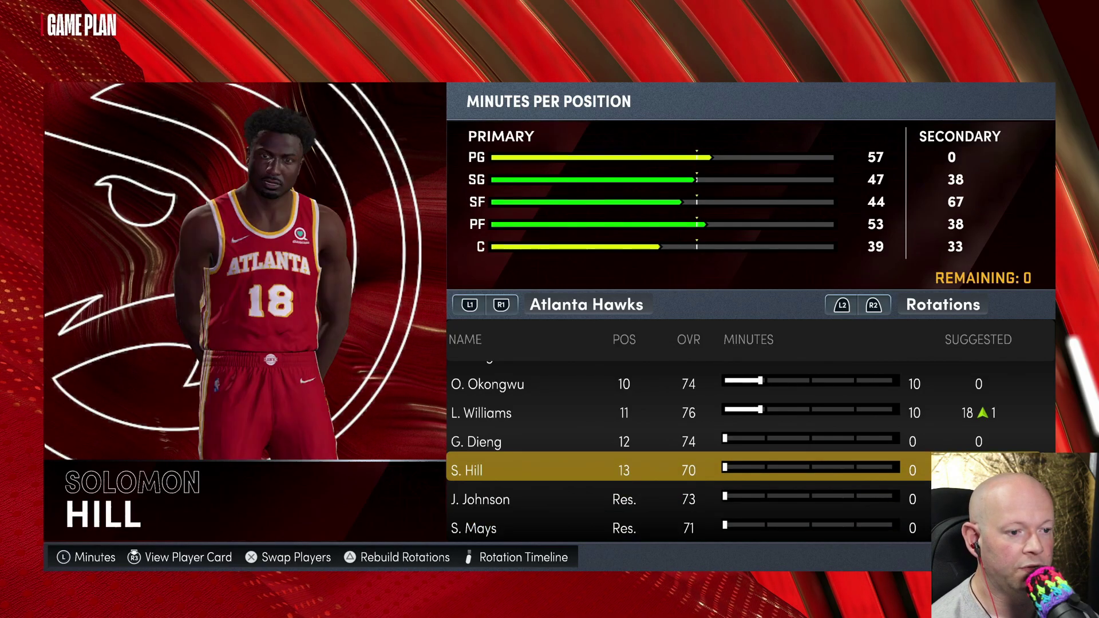
pyautogui.press('Down')
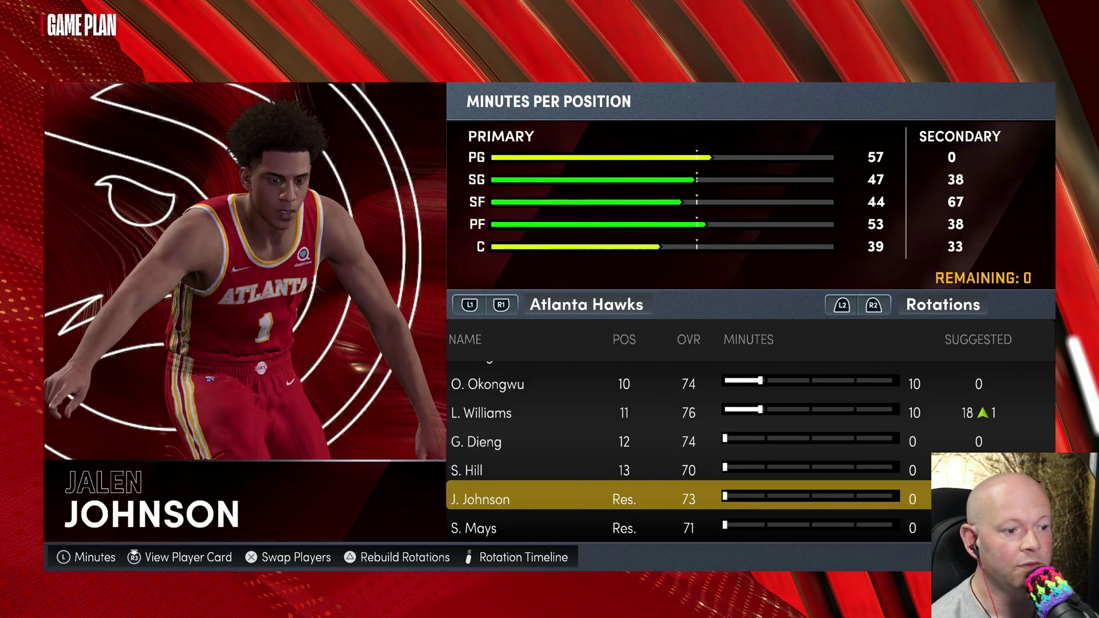
pyautogui.press('Up')
pyautogui.press('Up')
pyautogui.press('Up')
pyautogui.press('Up')
pyautogui.press('Up')
pyautogui.press('Up')
pyautogui.press('Up')
pyautogui.press('Up')
pyautogui.press('Up')
pyautogui.press('Up')
pyautogui.press('Up')
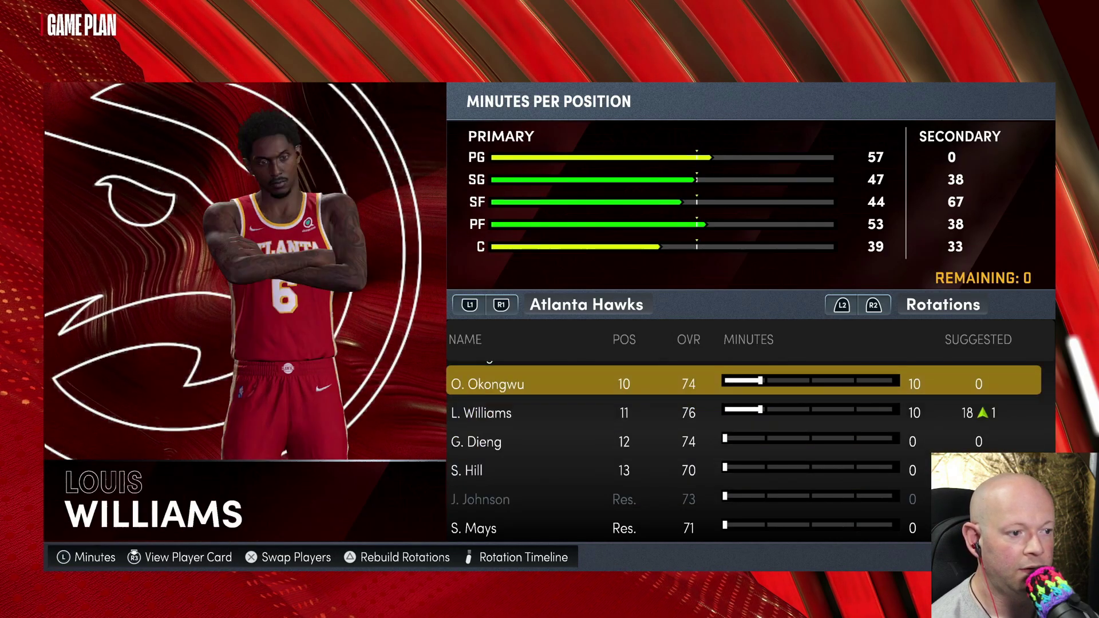
pyautogui.press('Up')
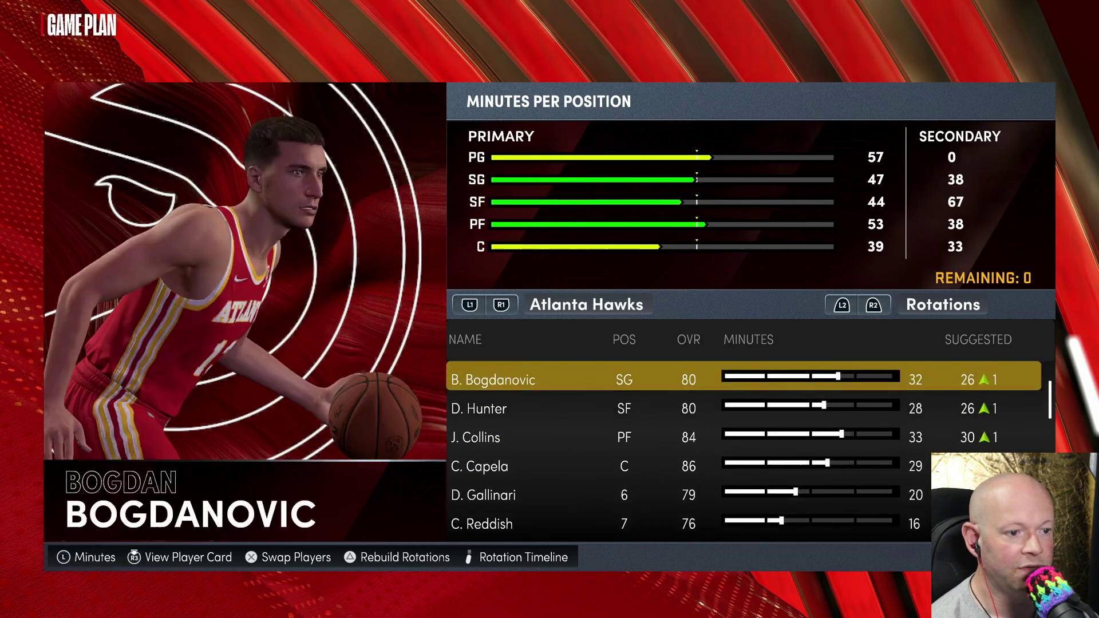
pyautogui.press('Return')
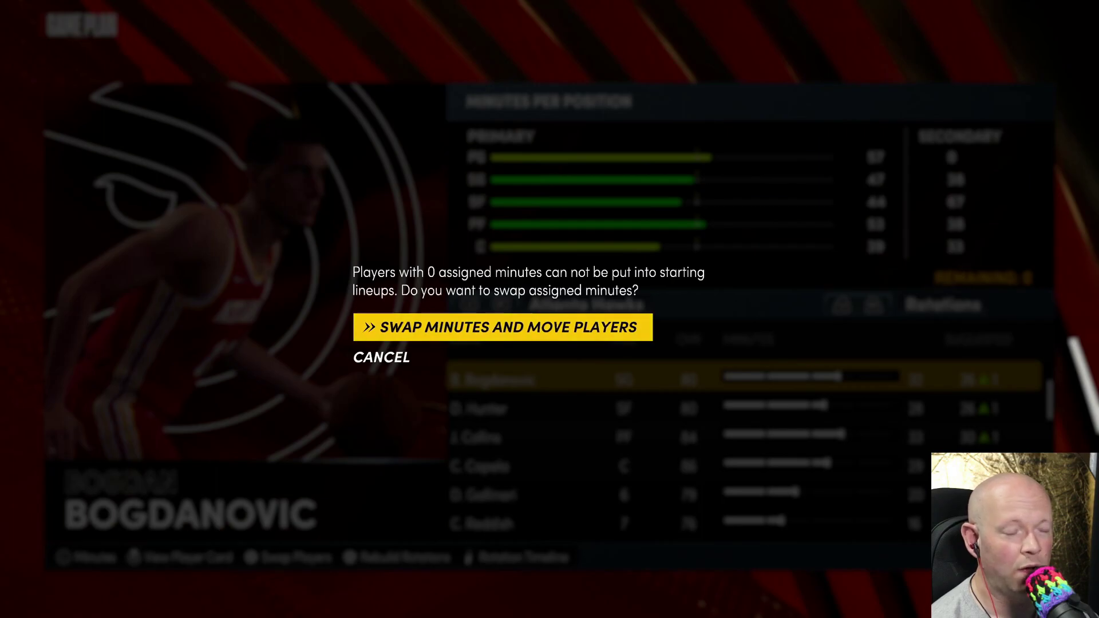
# Confirm the minutes swap so Jalen Johnson starts at SG with 32 minutes
pyautogui.press('Return')
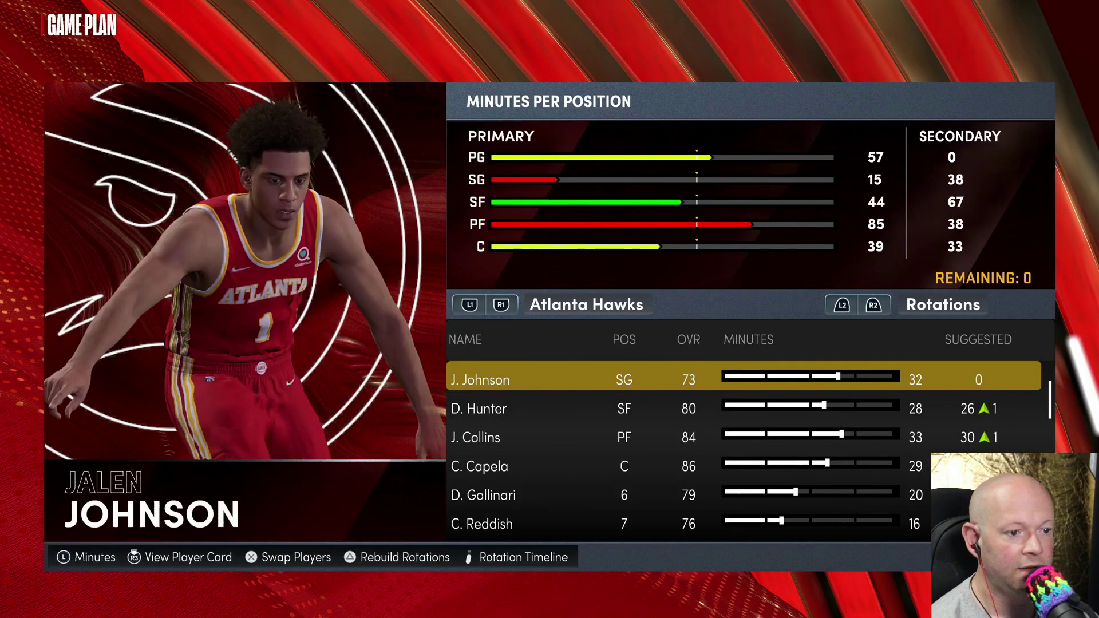
pyautogui.press('Down')
pyautogui.press('Down')
pyautogui.press('Down')
pyautogui.press('Down')
pyautogui.press('Down')
pyautogui.press('Down')
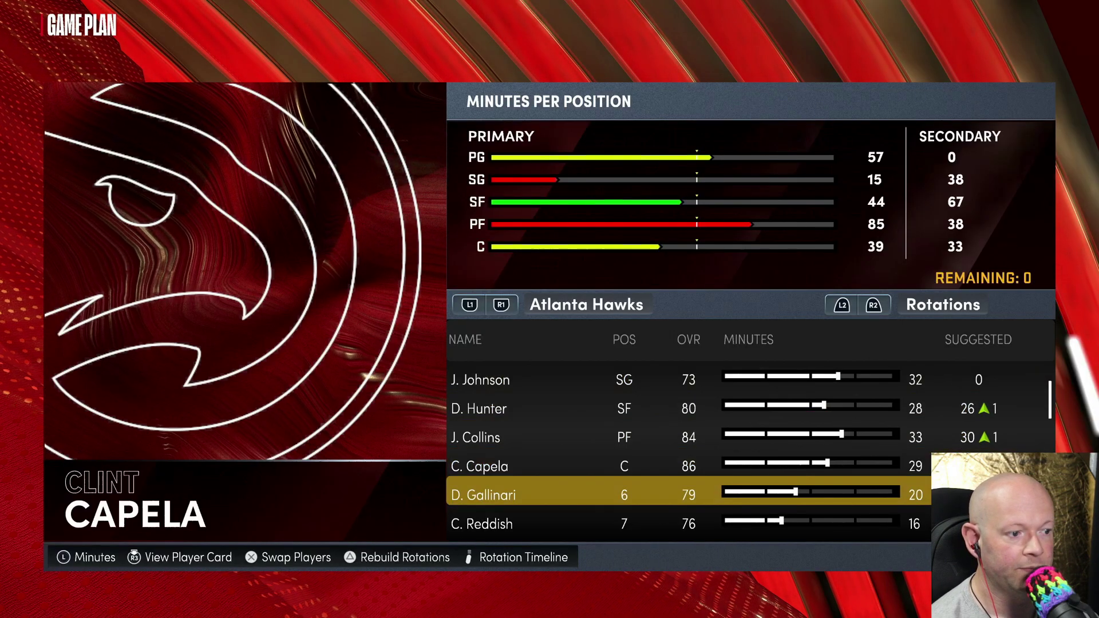
pyautogui.press('Up')
pyautogui.press('Up')
pyautogui.press('Up')
pyautogui.press('Up')
pyautogui.press('Up')
pyautogui.press('Up')
pyautogui.press('Up')
pyautogui.press('Down')
pyautogui.press('Down')
pyautogui.press('Down')
pyautogui.press('Down')
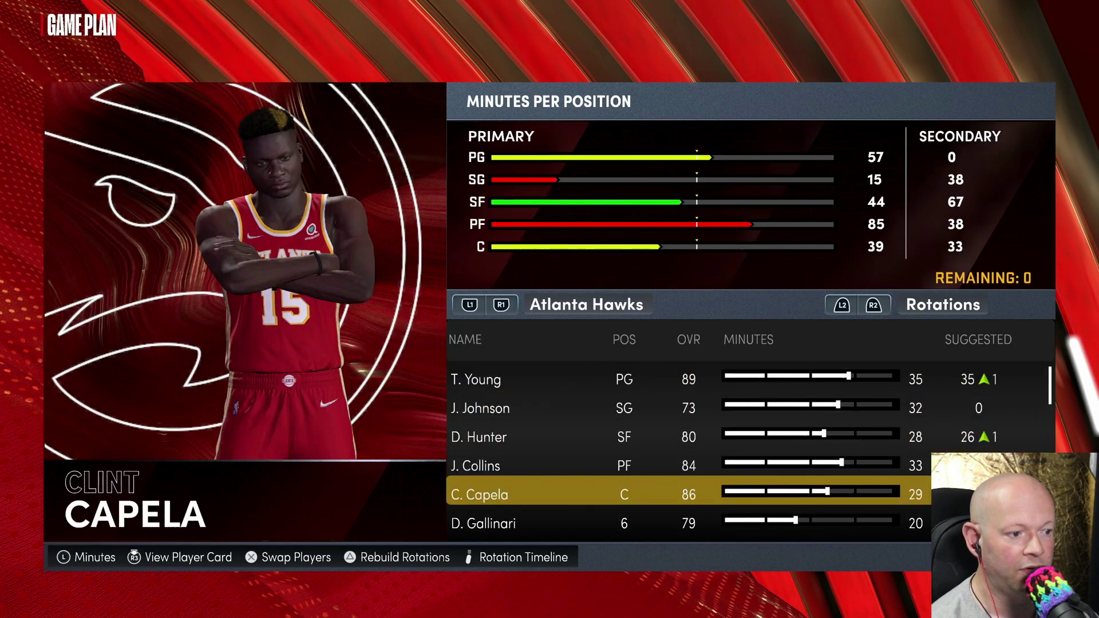
pyautogui.press('Down')
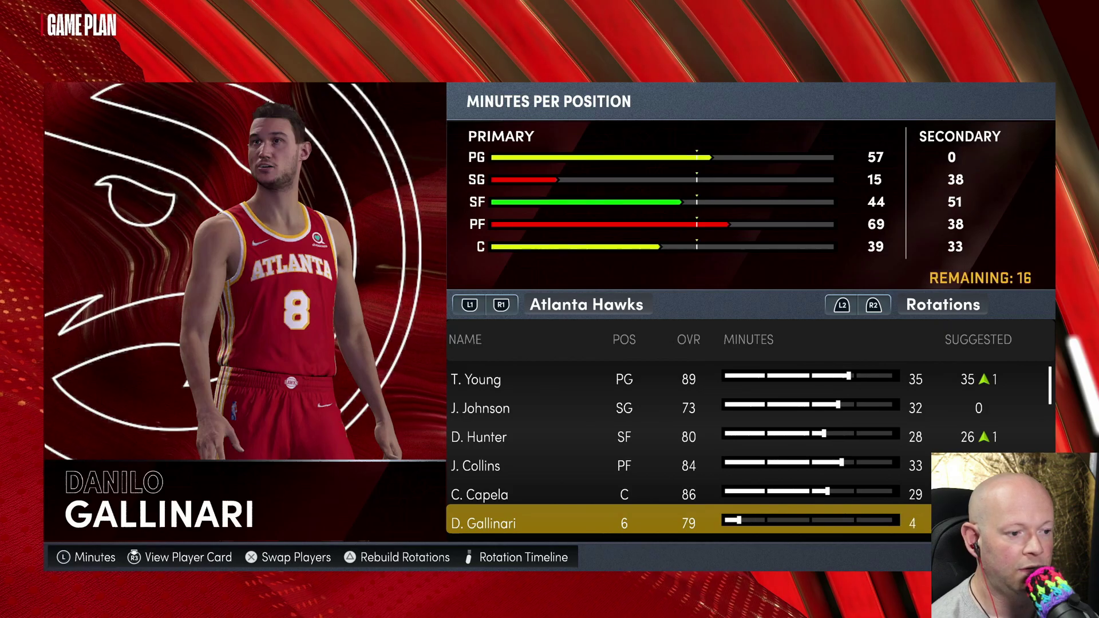
pyautogui.press('Down')
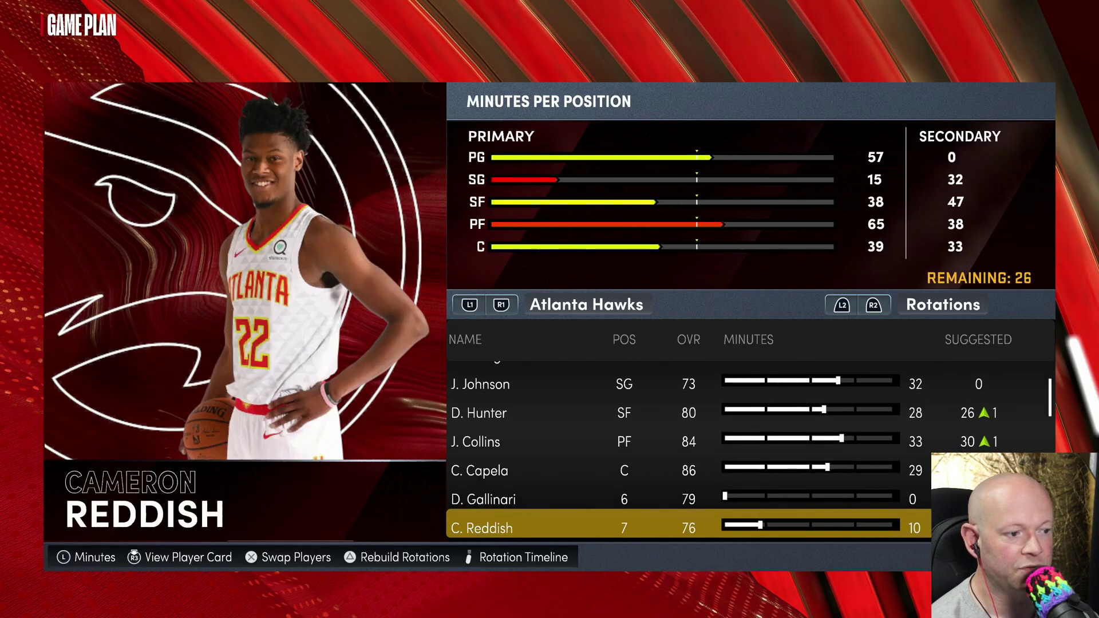
# Add minutes for Trae Young and De'Andre Hunter, then try leaving the game plan
pyautogui.press('Up')
pyautogui.press('Up')
pyautogui.press('Up')
pyautogui.press('Up')
pyautogui.press('Up')
pyautogui.press('Up')
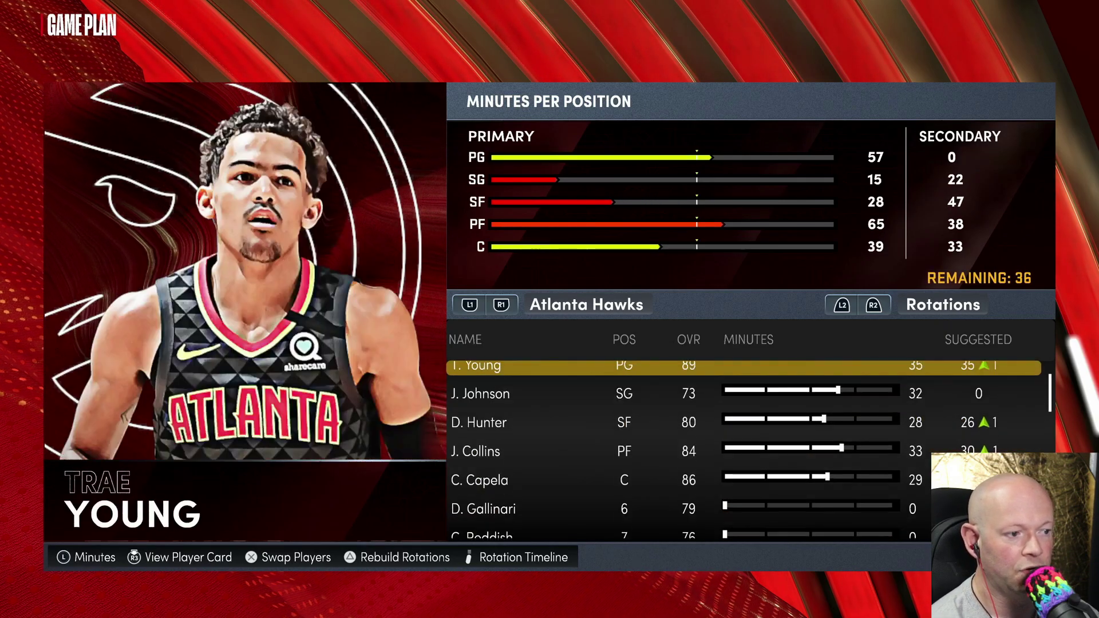
pyautogui.press('Right')
pyautogui.press('Right')
pyautogui.press('Down')
pyautogui.press('Down')
pyautogui.press('Right')
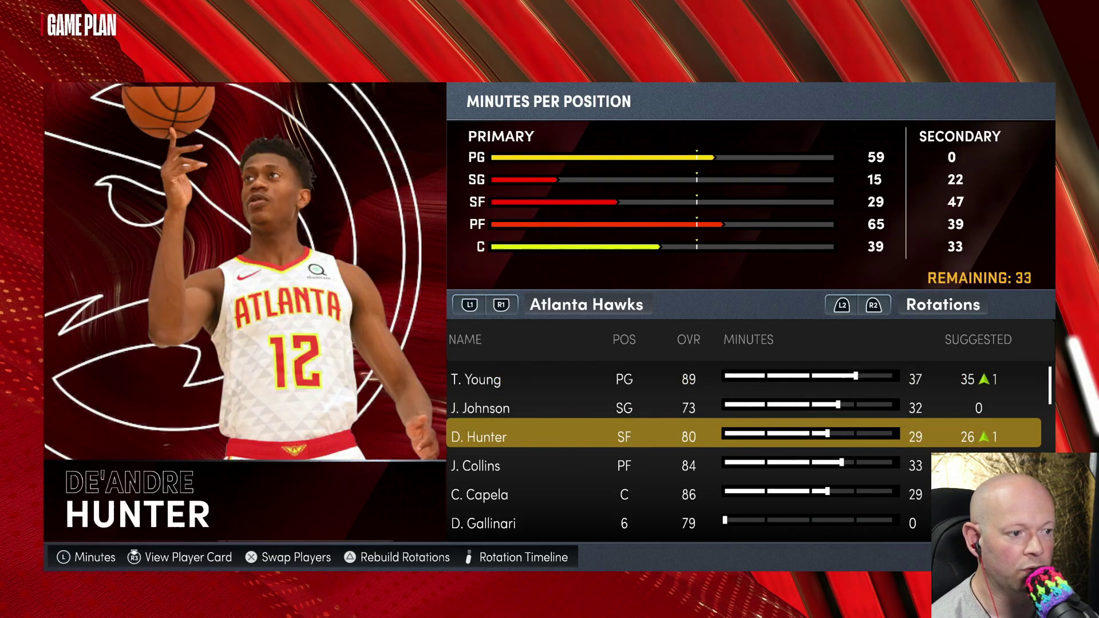
pyautogui.press('Escape')
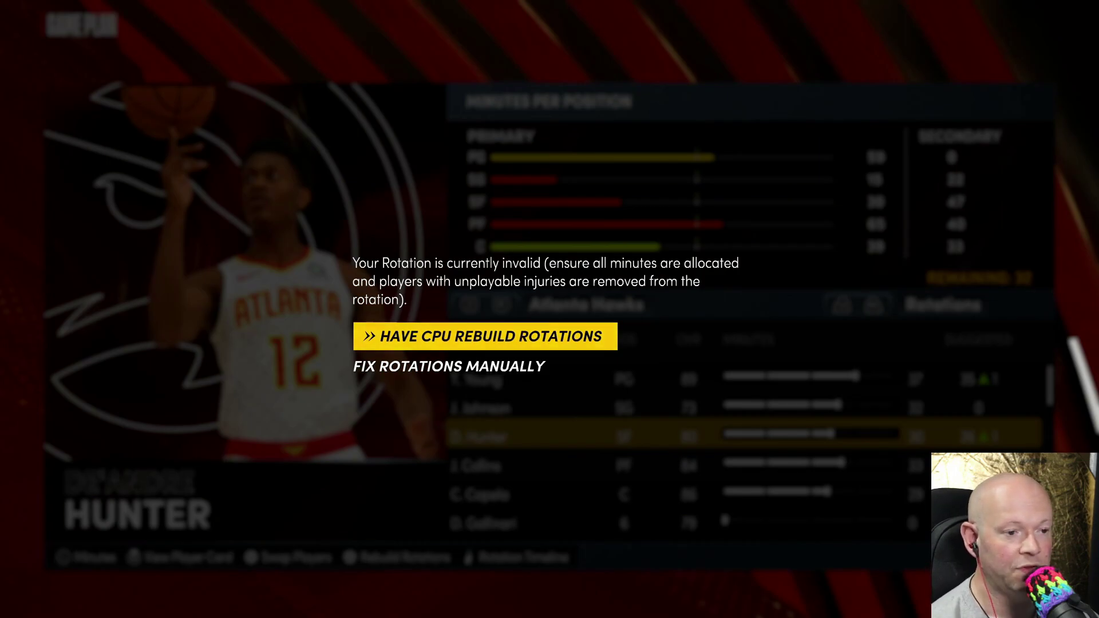
# Let the CPU rebuild the Hawks rotations and exit the roster creator without saving
pyautogui.press('Return')
pyautogui.press('Down')
pyautogui.press('Down')
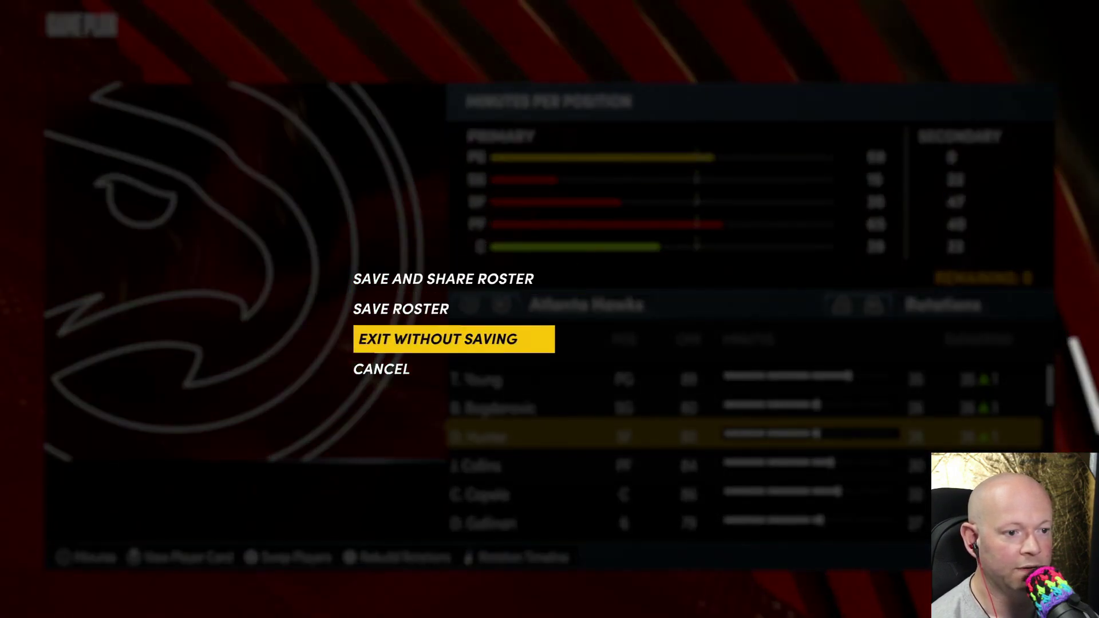
pyautogui.press('Return')
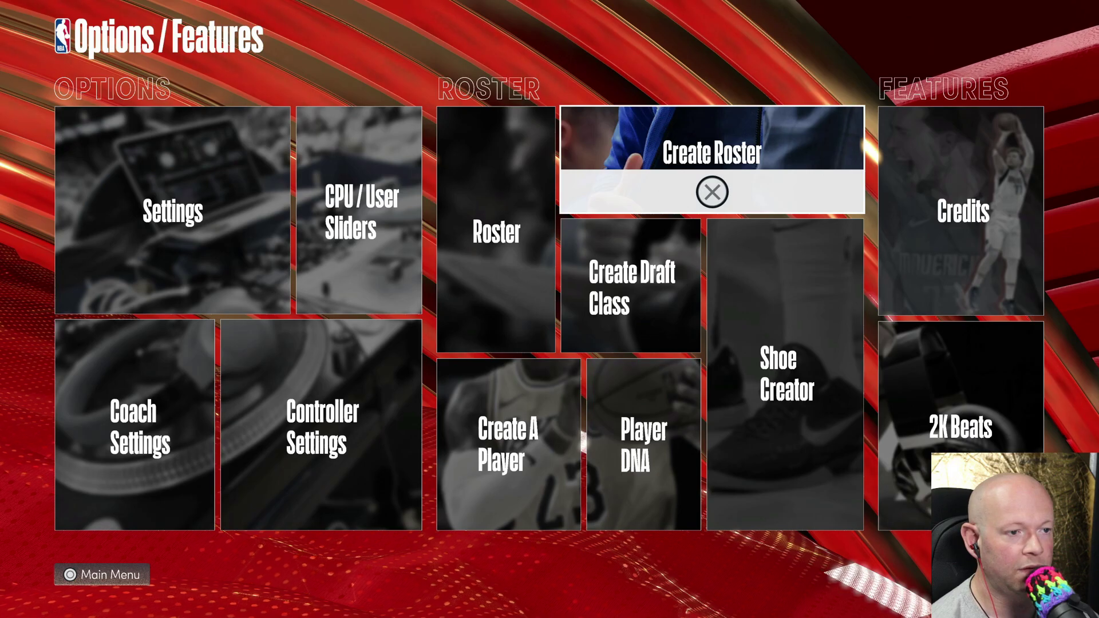
# From Play Now, set up a Blacktop Three vs Three game and bring up its Roster Picker
pyautogui.press('Escape')
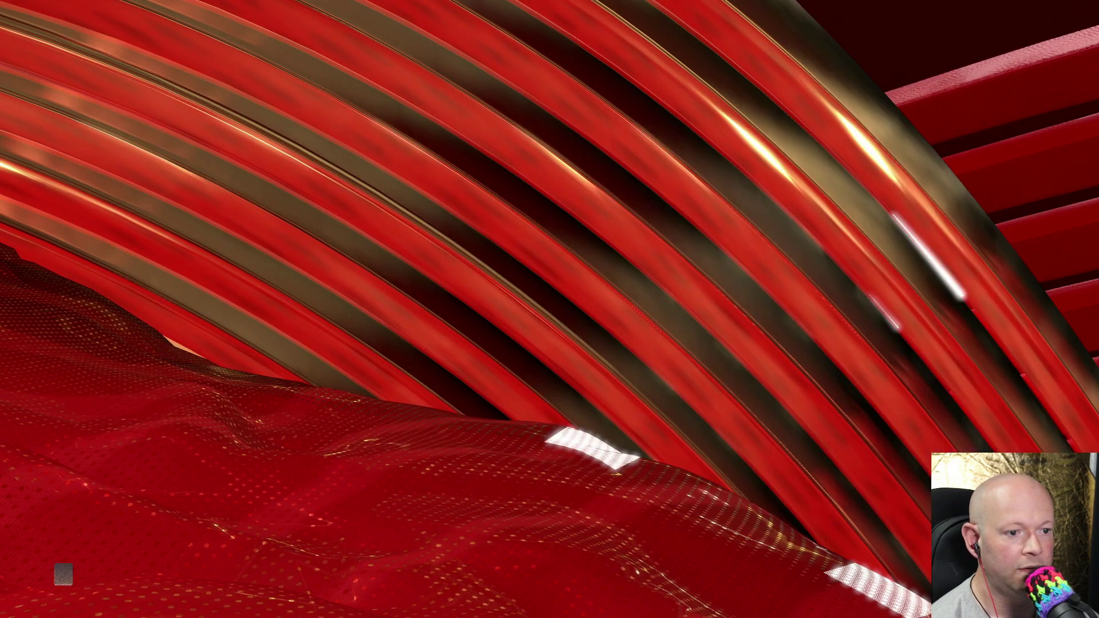
pyautogui.press('Left')
pyautogui.press('Left')
pyautogui.press('Left')
pyautogui.press('Return')
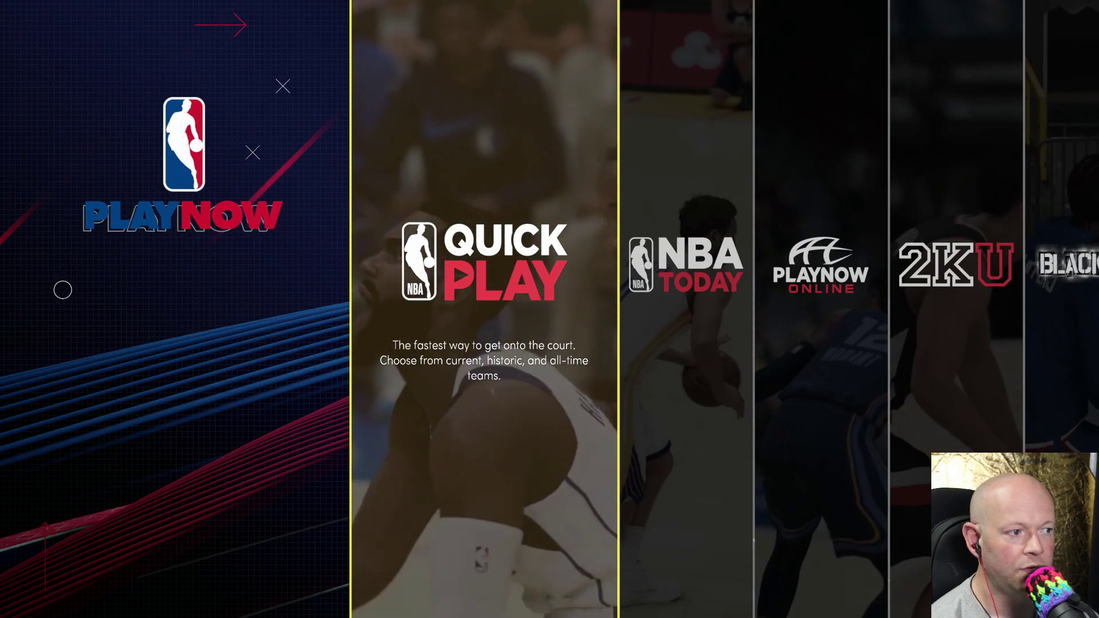
pyautogui.press('Right')
pyautogui.press('Right')
pyautogui.press('Right')
pyautogui.press('Right')
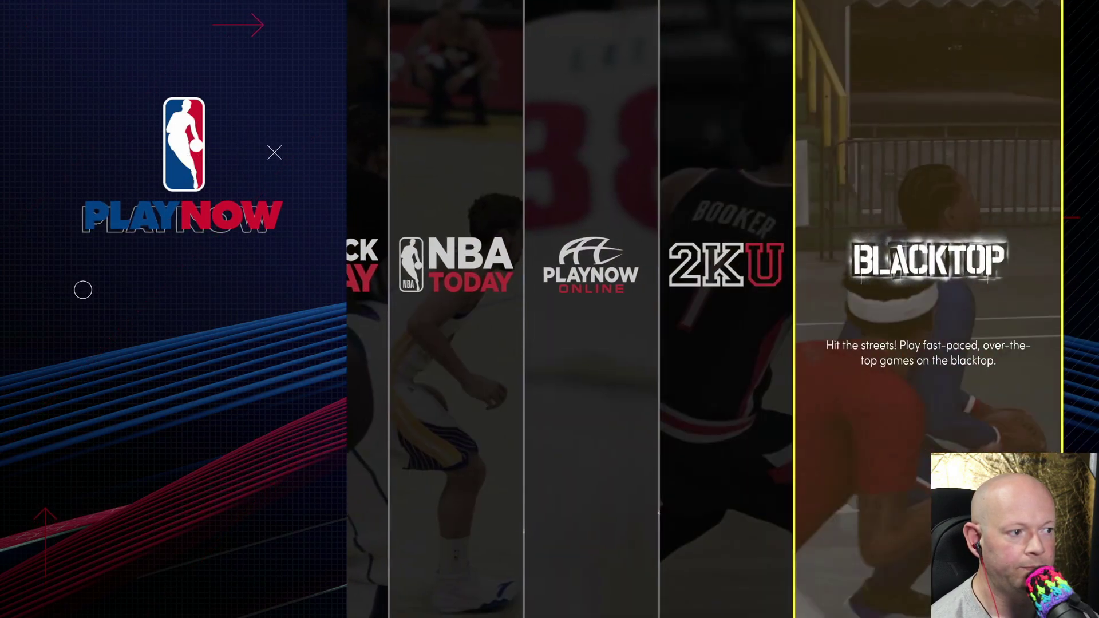
pyautogui.press('Return')
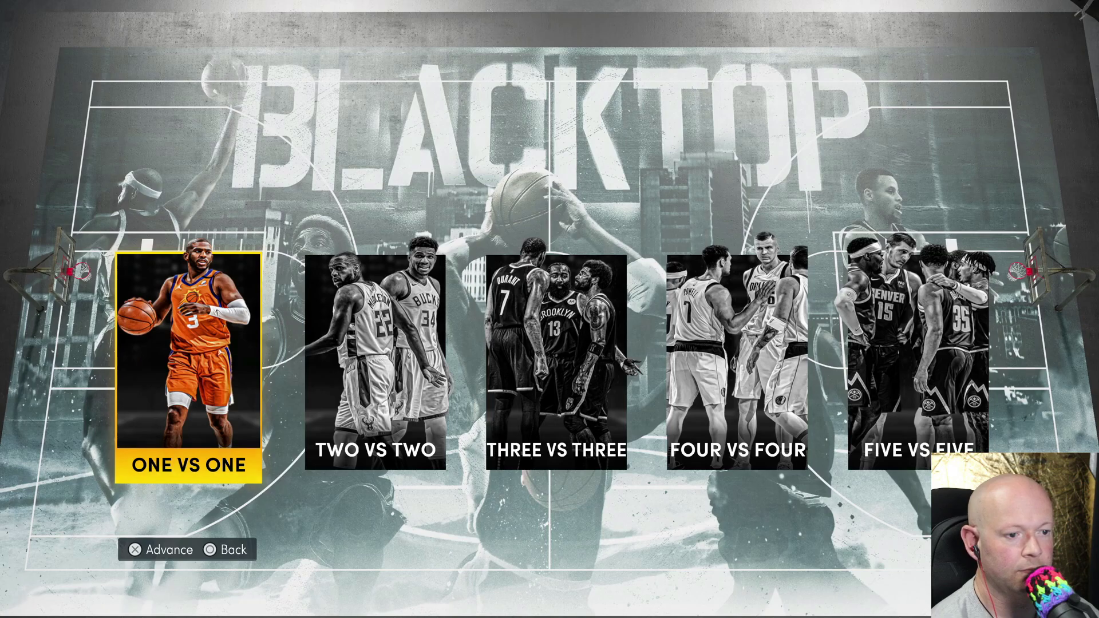
pyautogui.press('Right')
pyautogui.press('Right')
pyautogui.press('Return')
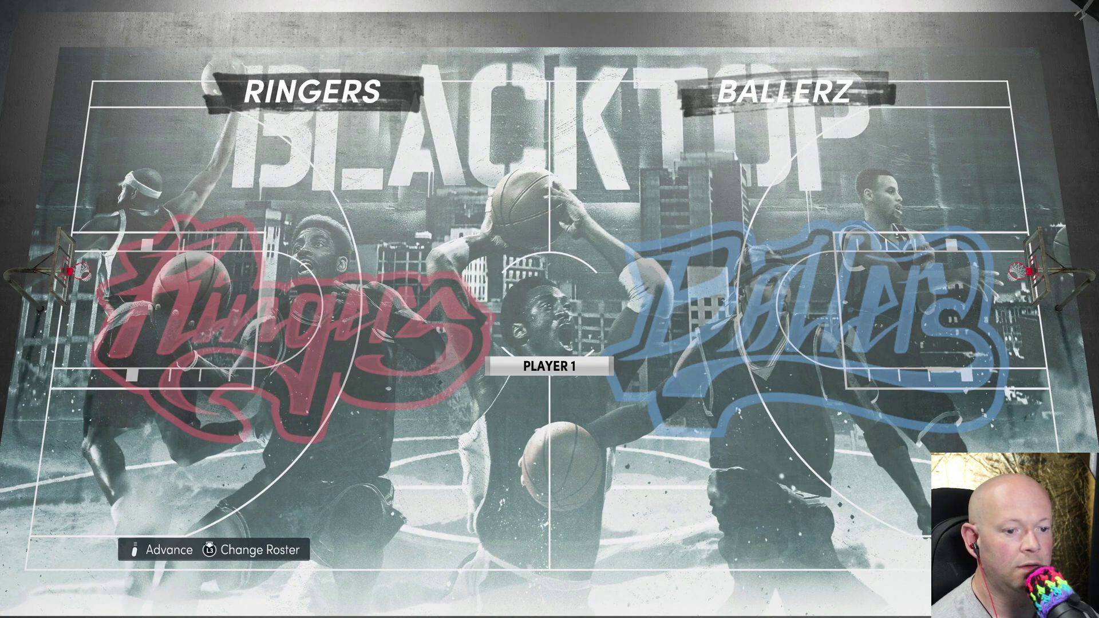
pyautogui.press('Return')
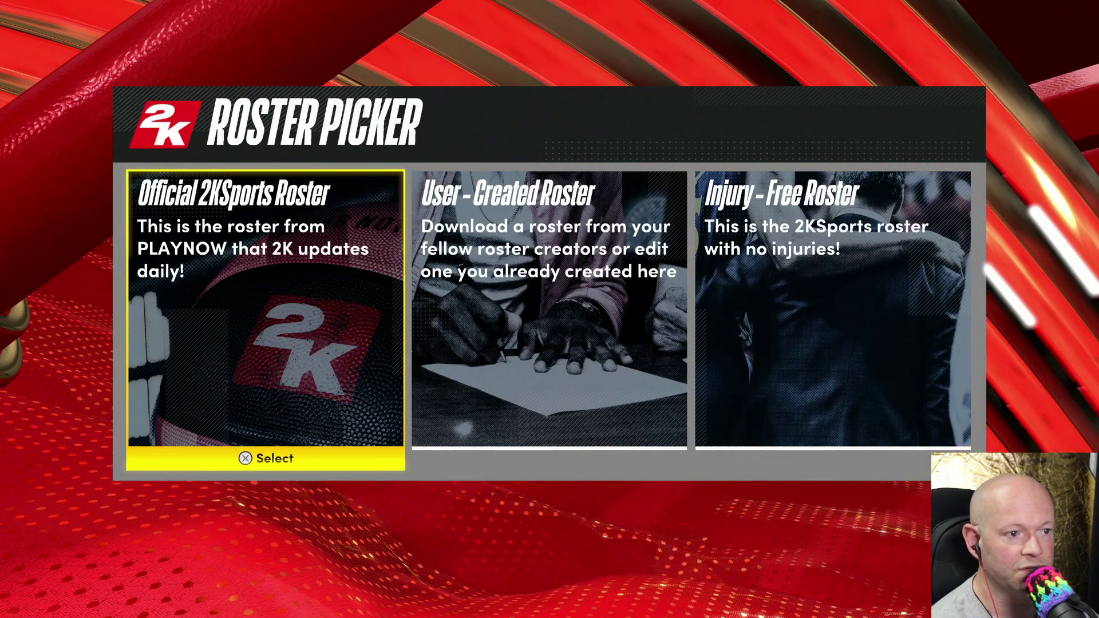
# Load the locally saved user-created roster 'Matrix' from My Files for the Blacktop game
pyautogui.press('Right')
pyautogui.press('Return')
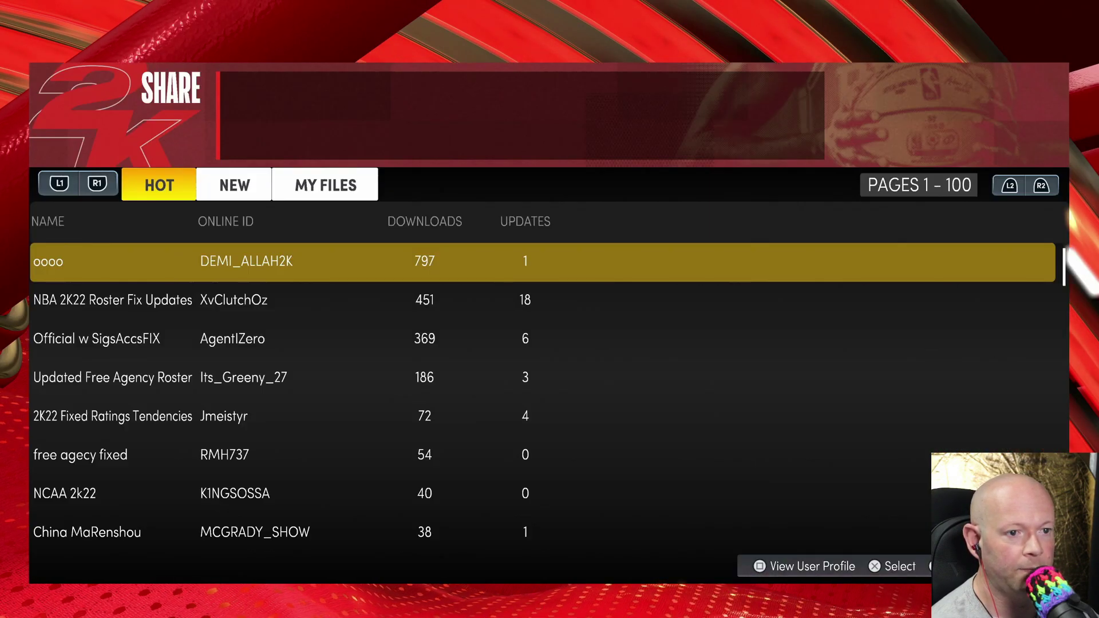
pyautogui.press('e')
pyautogui.press('e')
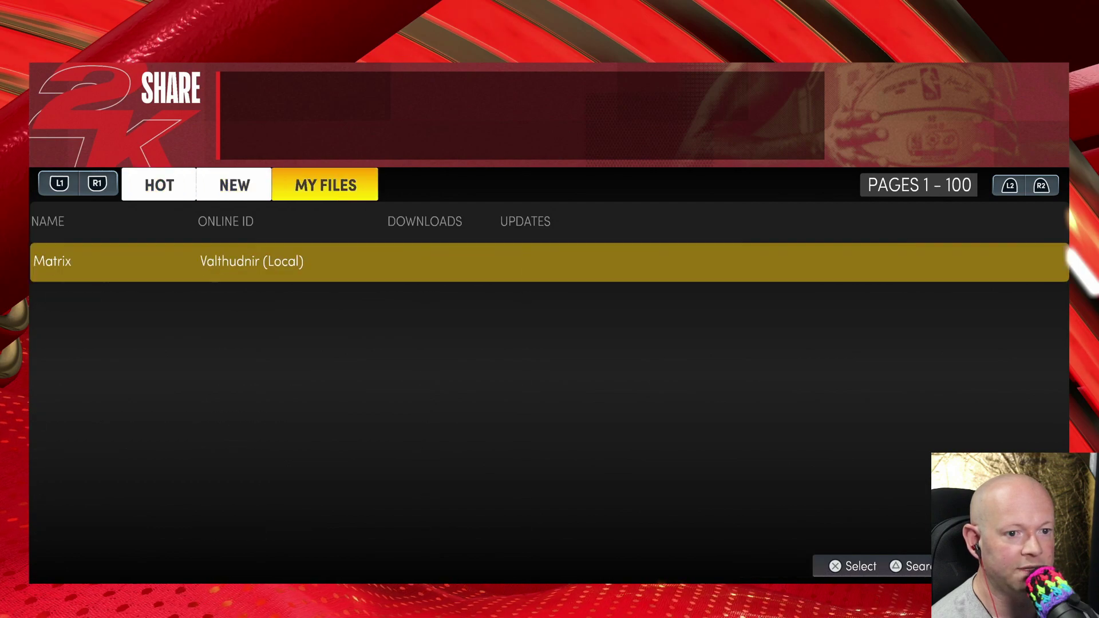
pyautogui.press('Return')
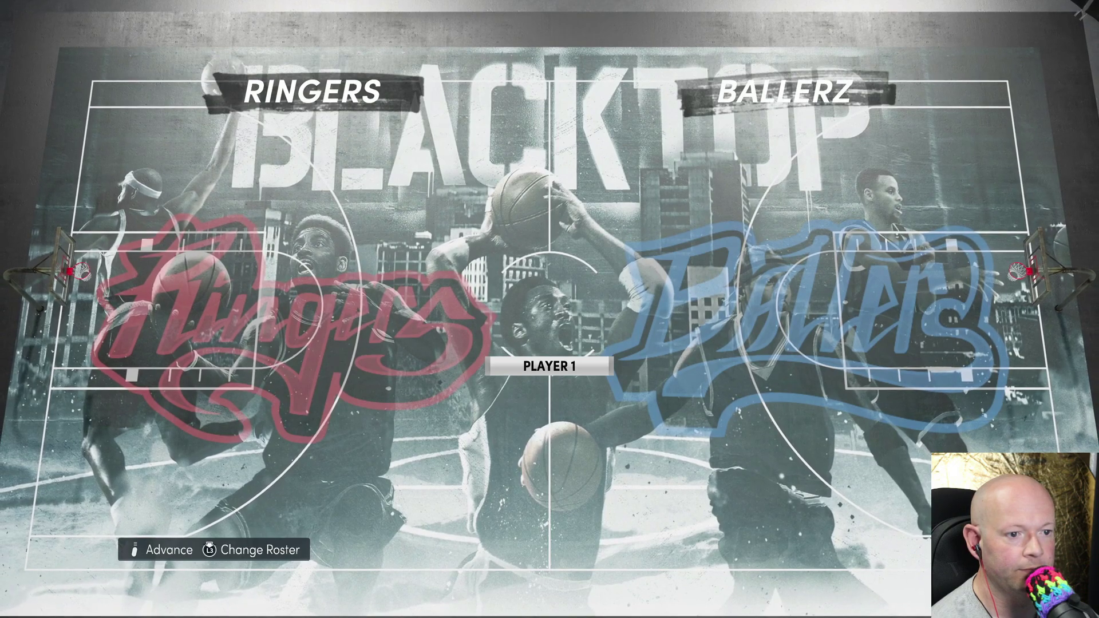
# Leave Blacktop team select and start a Quick Play game setup
pyautogui.press('Return')
pyautogui.press('Escape')
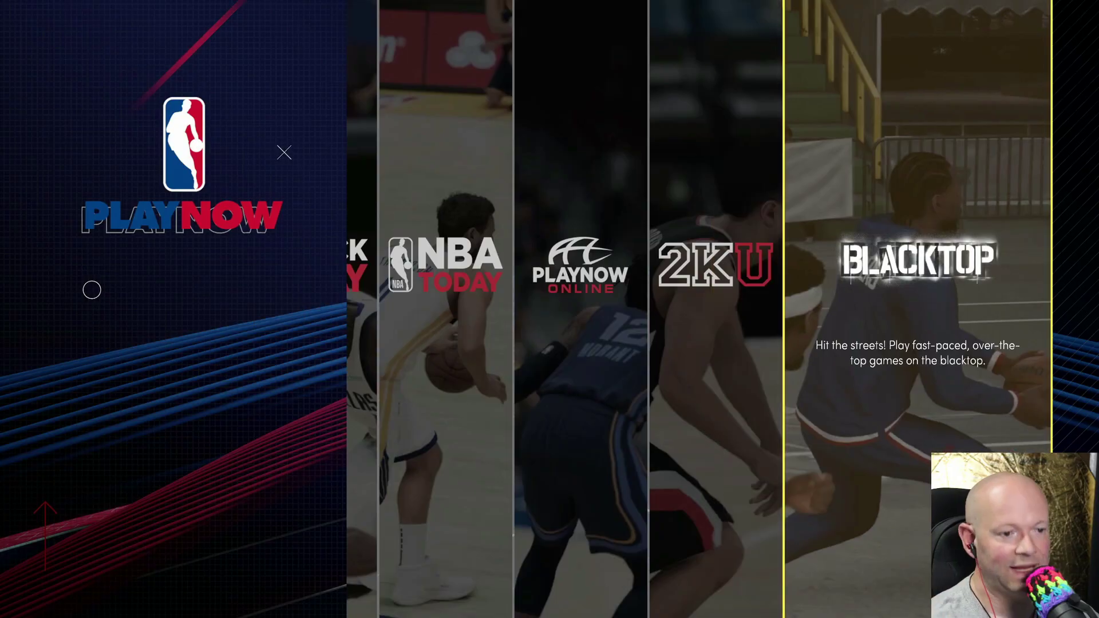
pyautogui.press('Left')
pyautogui.press('Left')
pyautogui.press('Left')
pyautogui.press('Left')
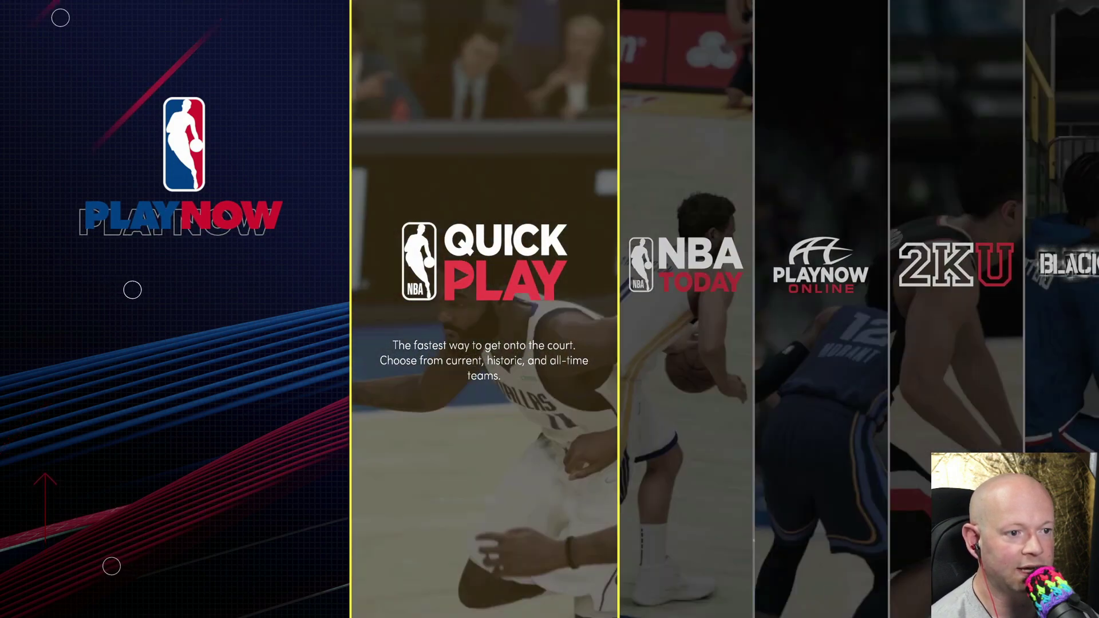
pyautogui.press('Return')
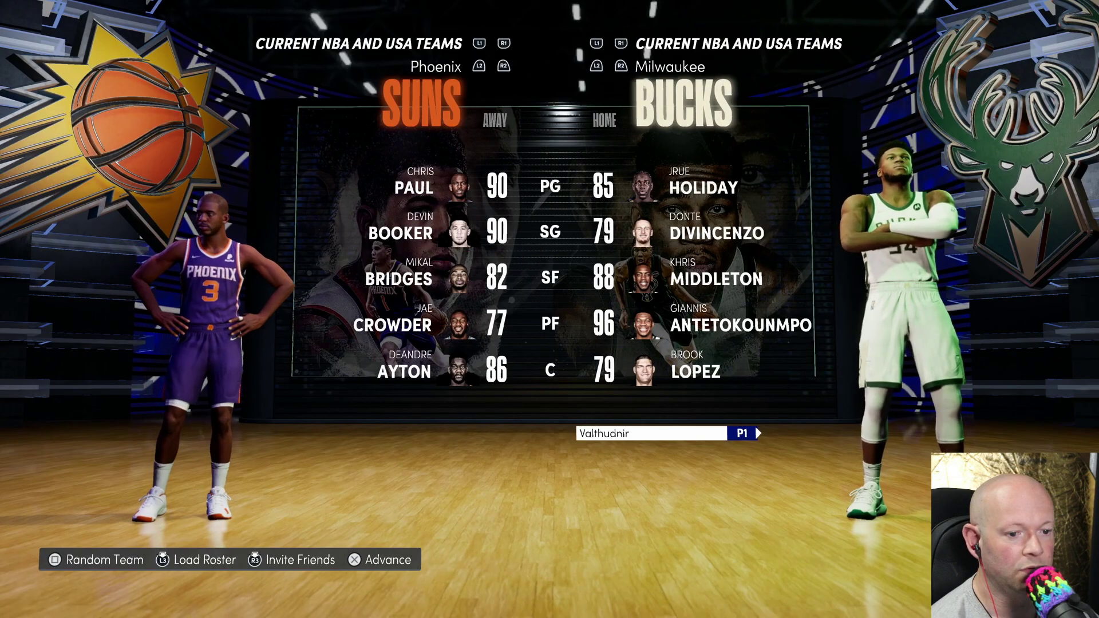
# Load the user-created 'Matrix' roster from My Files into Quick Play
pyautogui.press('l')
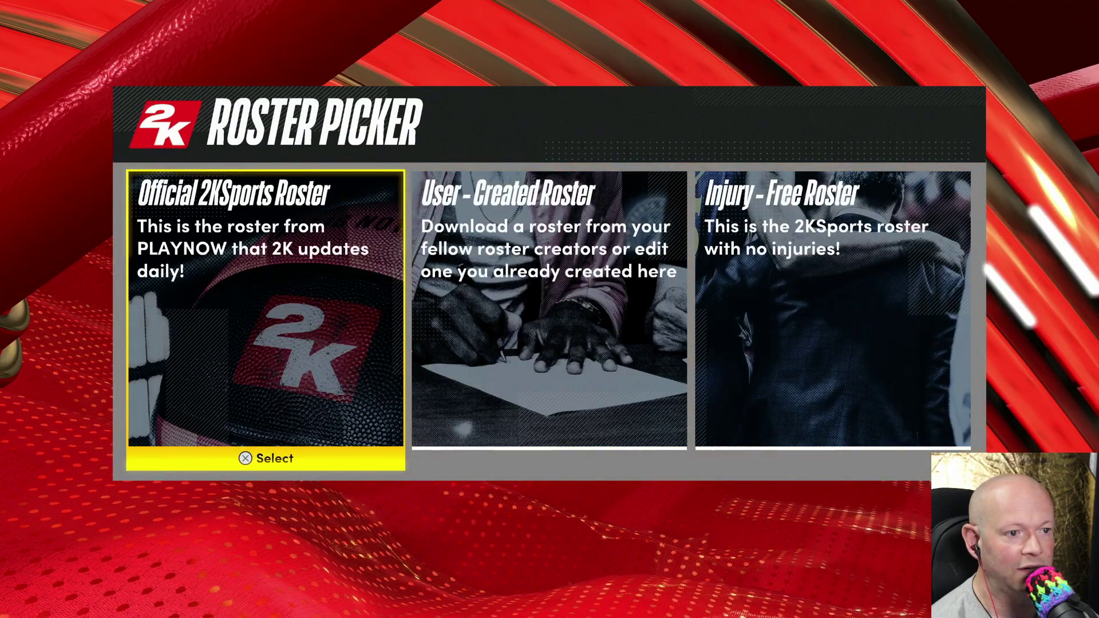
pyautogui.press('Right')
pyautogui.press('Return')
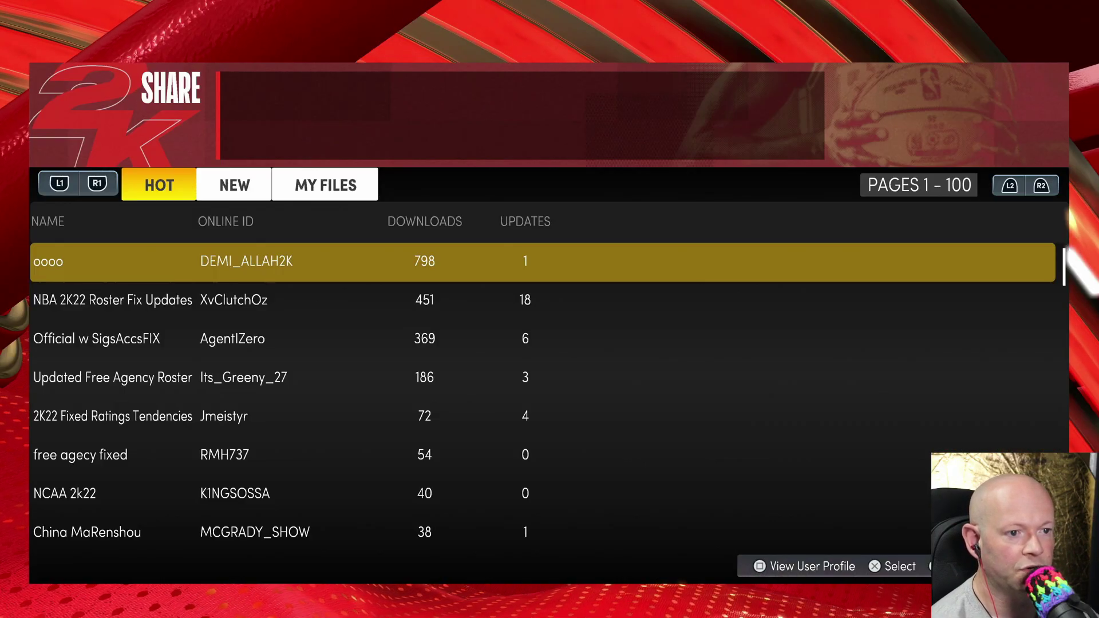
pyautogui.press('e')
pyautogui.press('e')
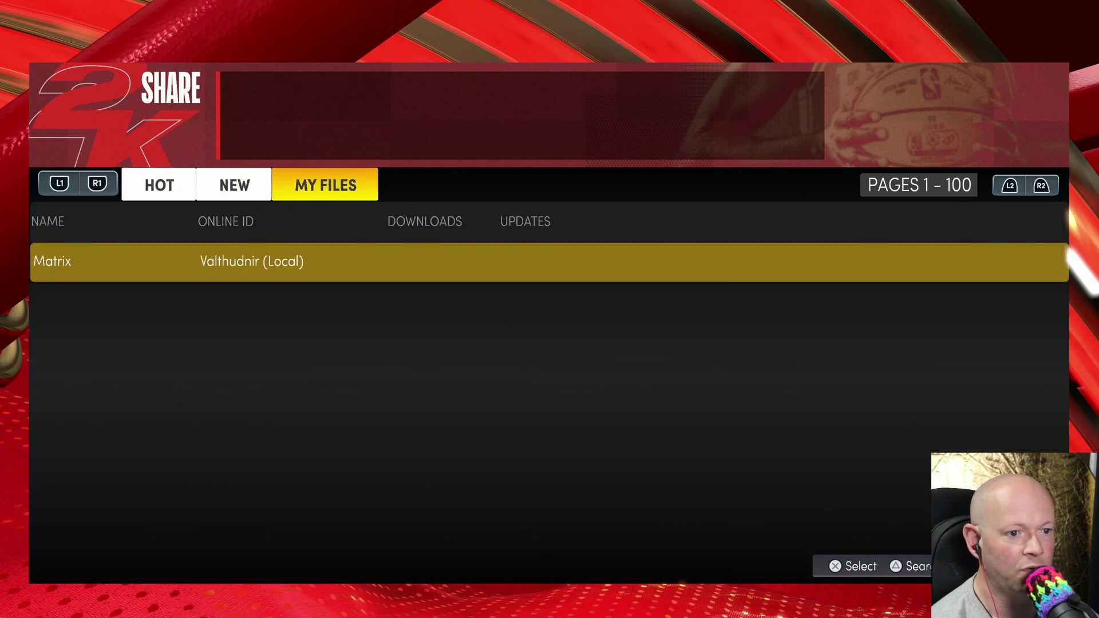
pyautogui.press('Return')
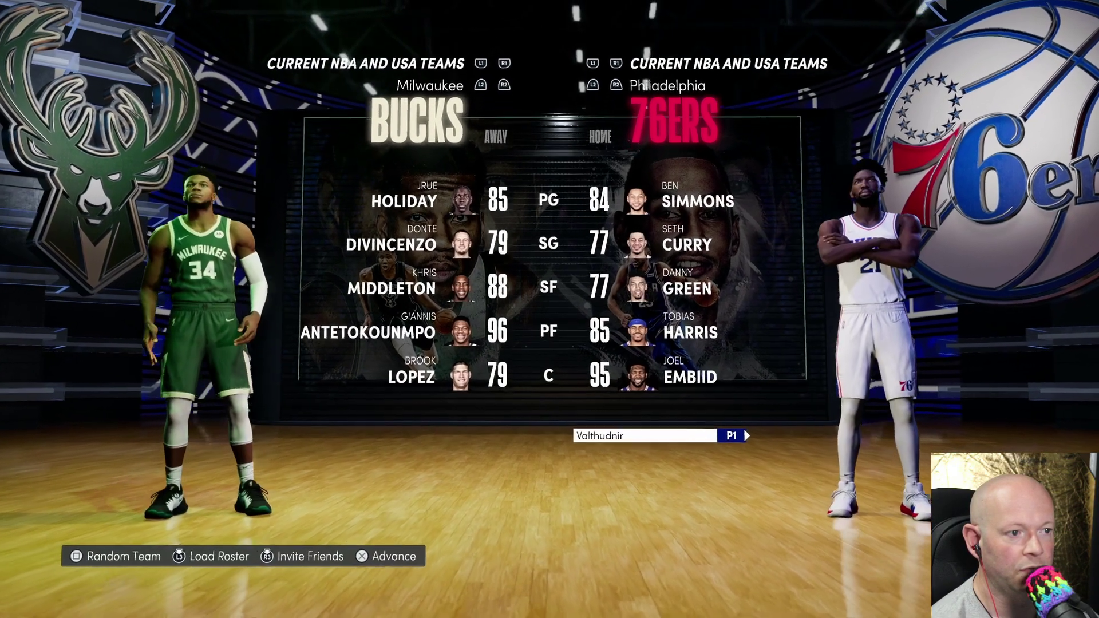
# Cycle the home team to the Toronto Raptors, preview Curry, Bryant, James, Leonard and Rodman, then exit
pyautogui.press('Right')
pyautogui.press('Right')
pyautogui.press('Right')
pyautogui.press('Right')
pyautogui.press('Right')
pyautogui.press('Right')
pyautogui.press('Right')
pyautogui.press('Right')
pyautogui.press('Right')
pyautogui.press('Right')
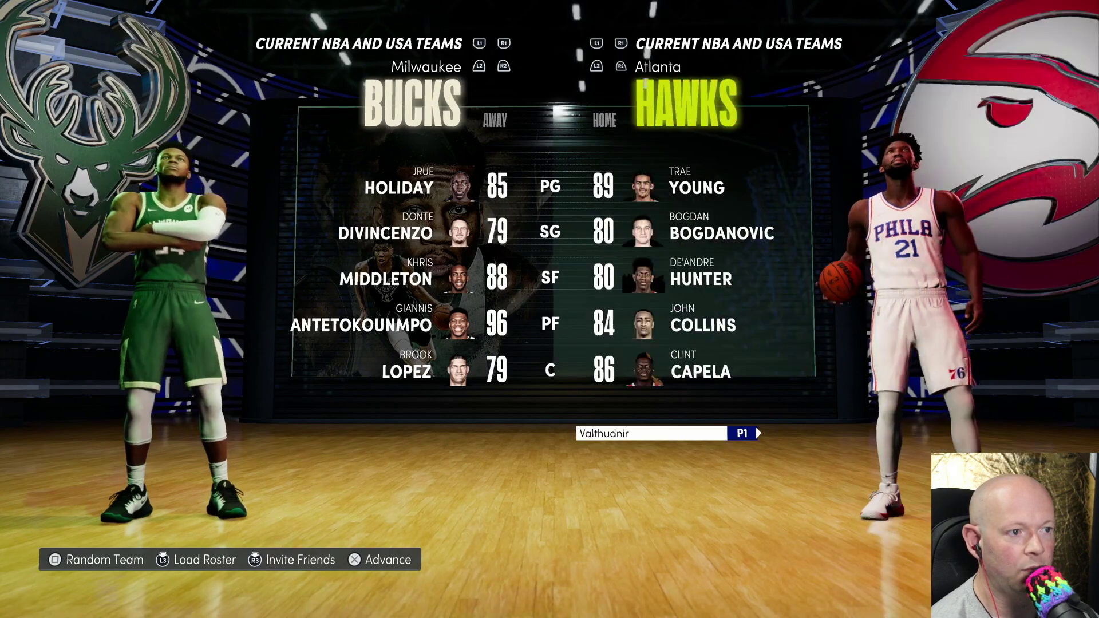
pyautogui.press('Right')
pyautogui.press('Right')
pyautogui.press('Right')
pyautogui.press('Right')
pyautogui.press('Right')
pyautogui.press('Right')
pyautogui.press('Right')
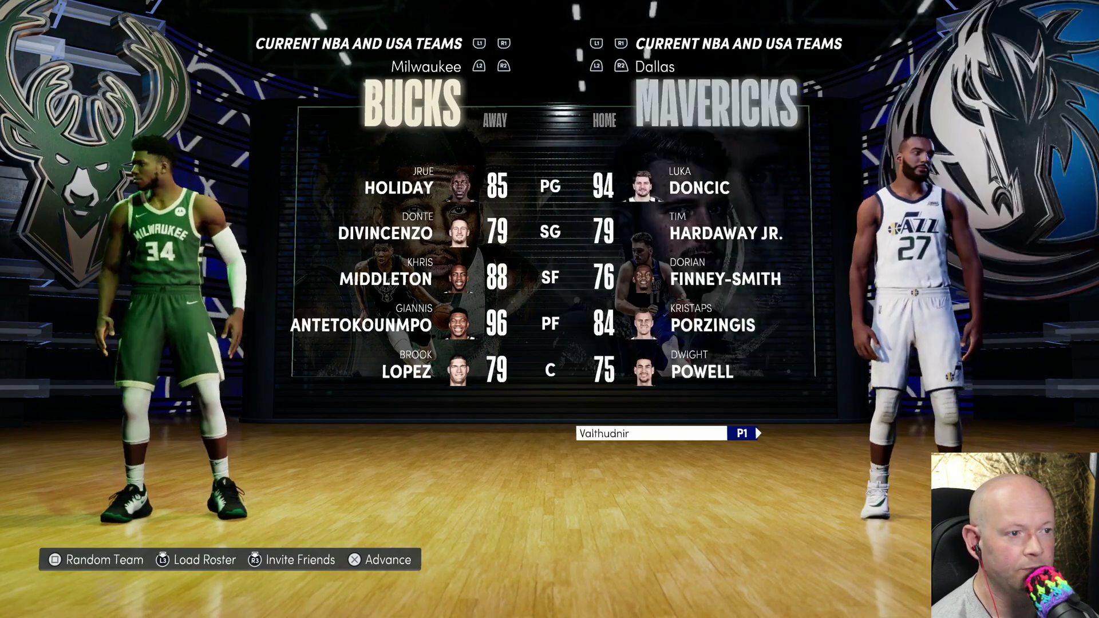
pyautogui.press('Right')
pyautogui.press('Right')
pyautogui.press('Right')
pyautogui.press('Right')
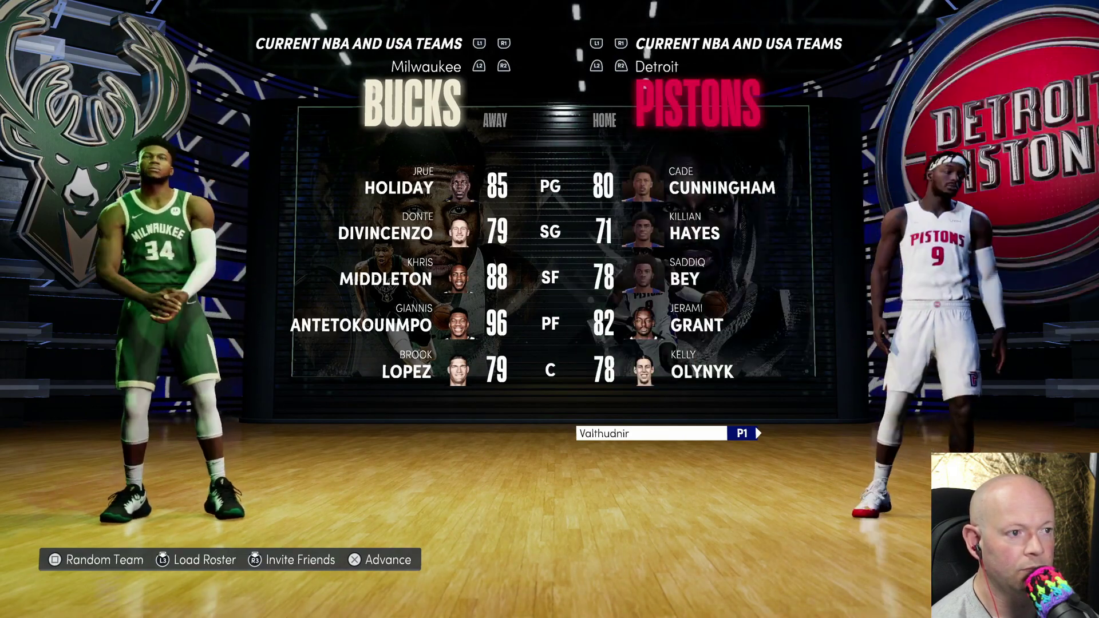
pyautogui.press('Left')
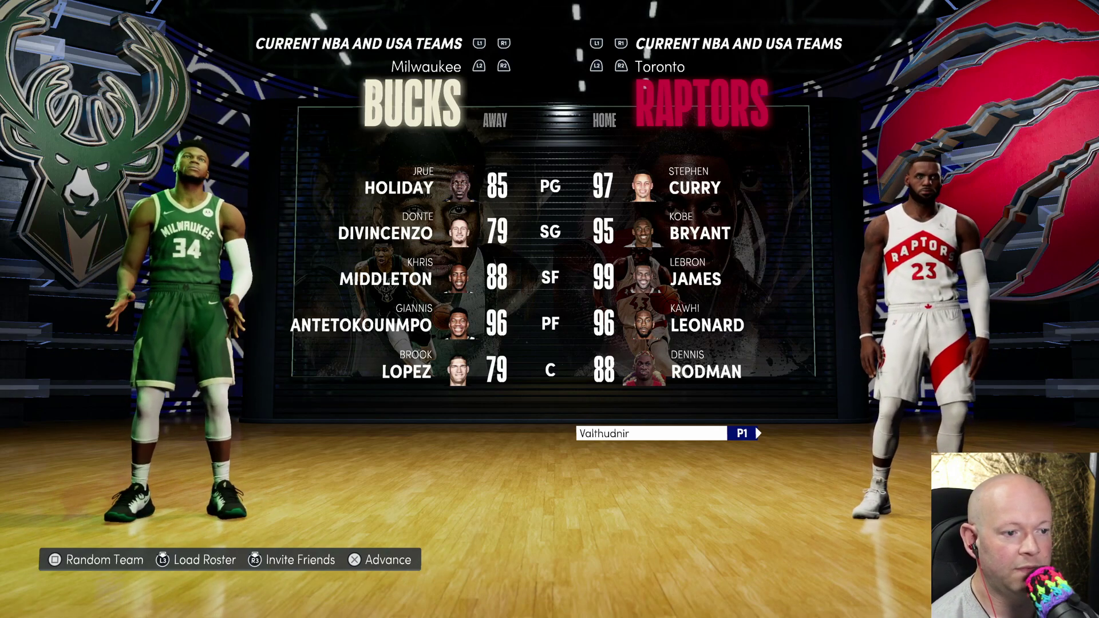
pyautogui.press('Return')
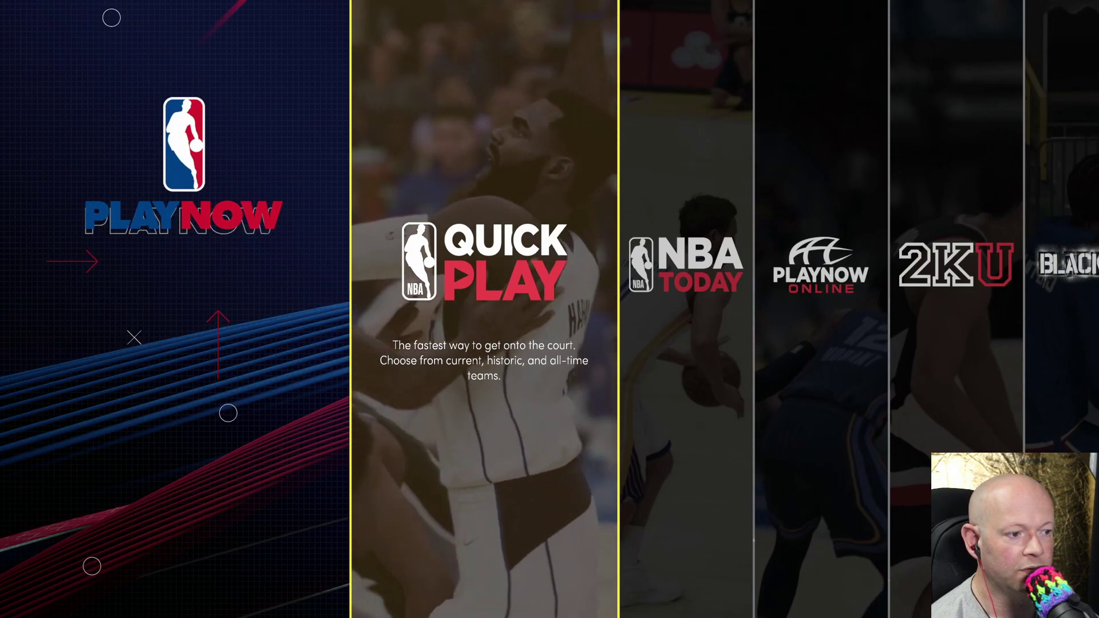
# Return to the main menu and enter the MyNBA mode
pyautogui.press('Escape')
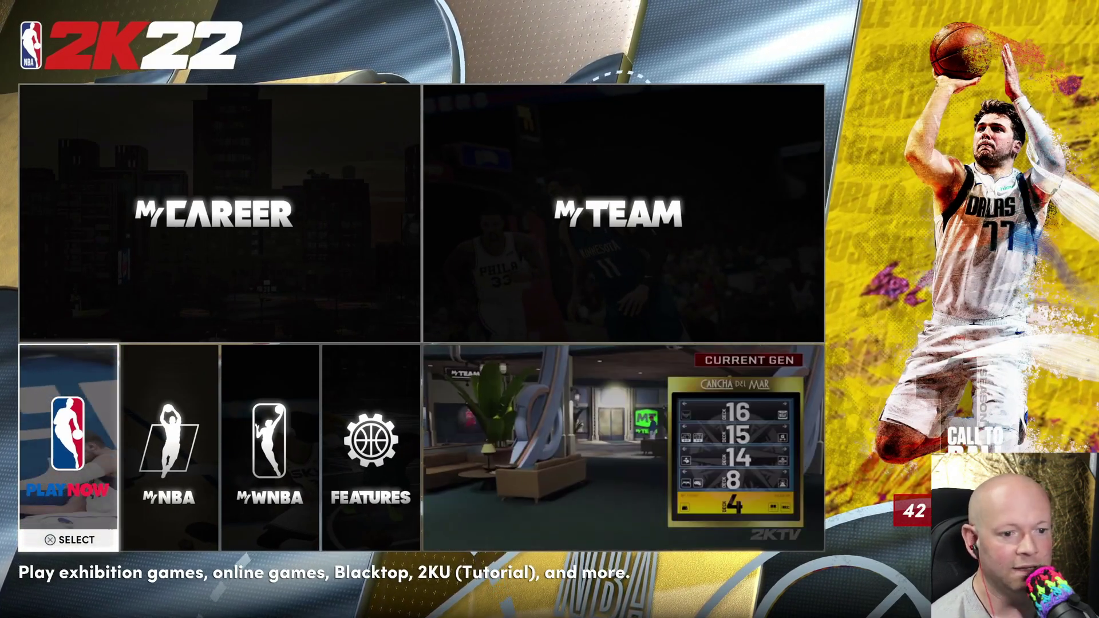
pyautogui.press('Right')
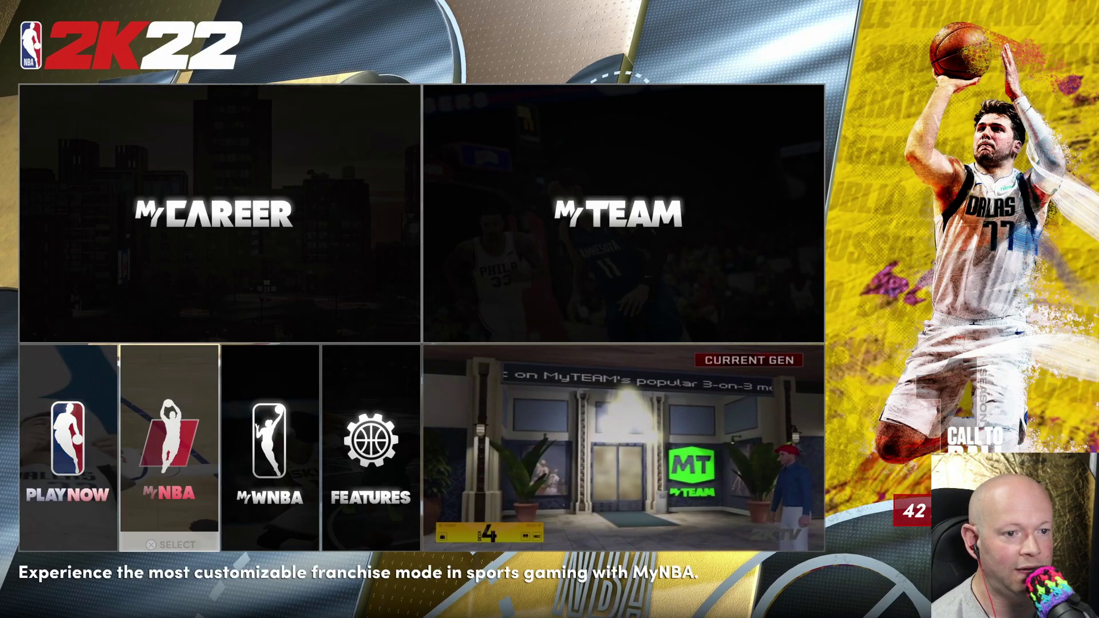
pyautogui.press('Right')
pyautogui.press('Left')
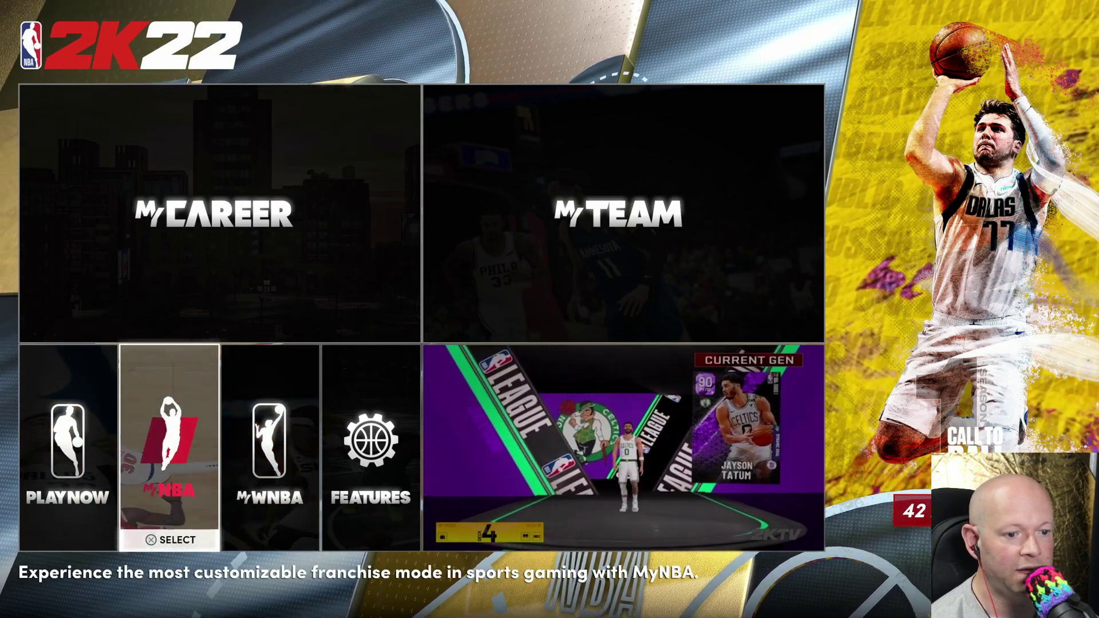
pyautogui.press('Right')
pyautogui.press('Left')
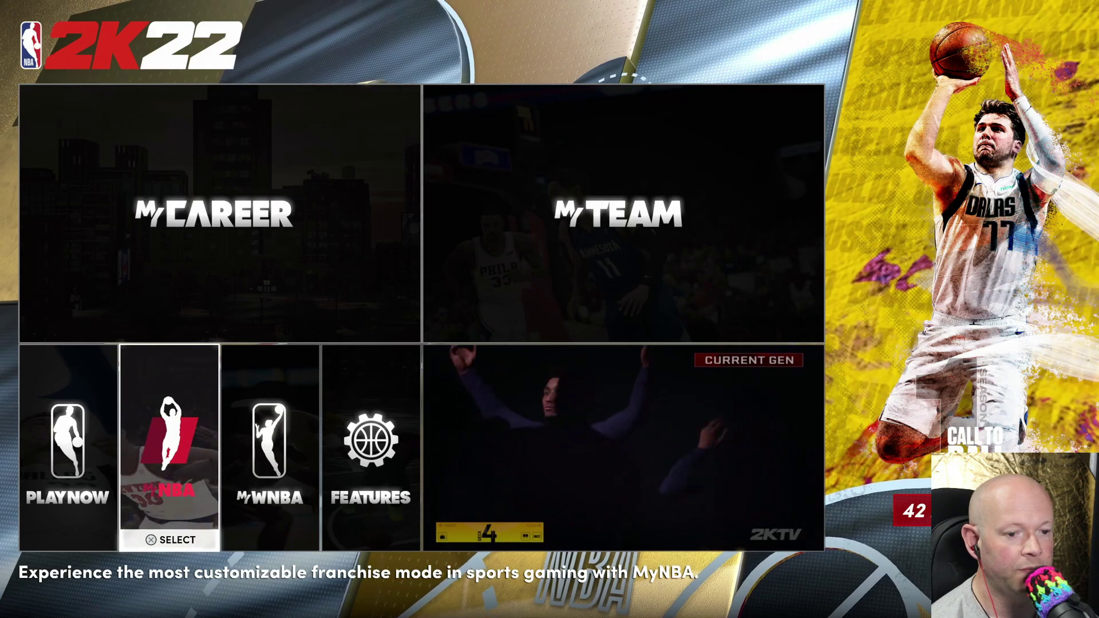
pyautogui.press('Return')
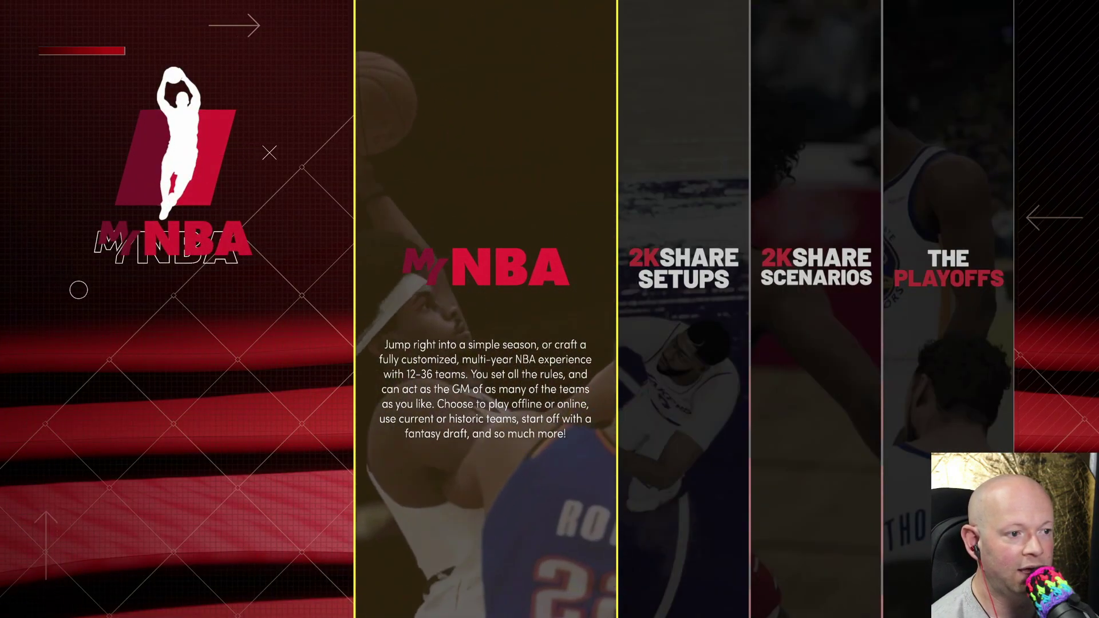
# Choose the standard MyNBA option rather than 2KShare Setups to reach the save slots
pyautogui.press('Right')
pyautogui.press('Right')
pyautogui.press('Right')
pyautogui.press('Left')
pyautogui.press('Left')
pyautogui.press('Left')
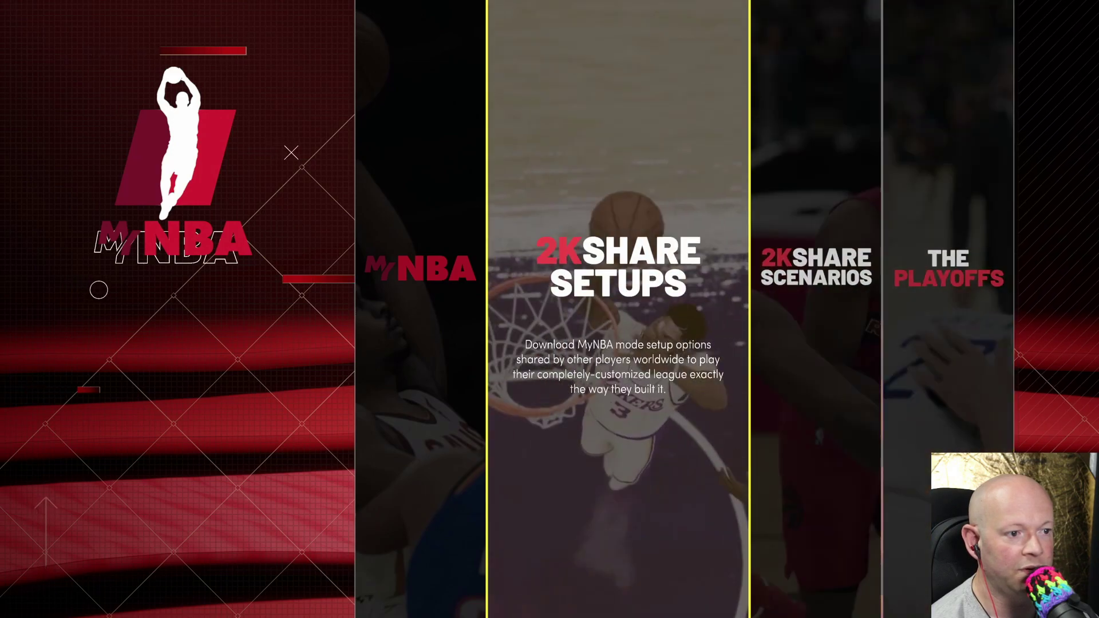
pyautogui.press('Return')
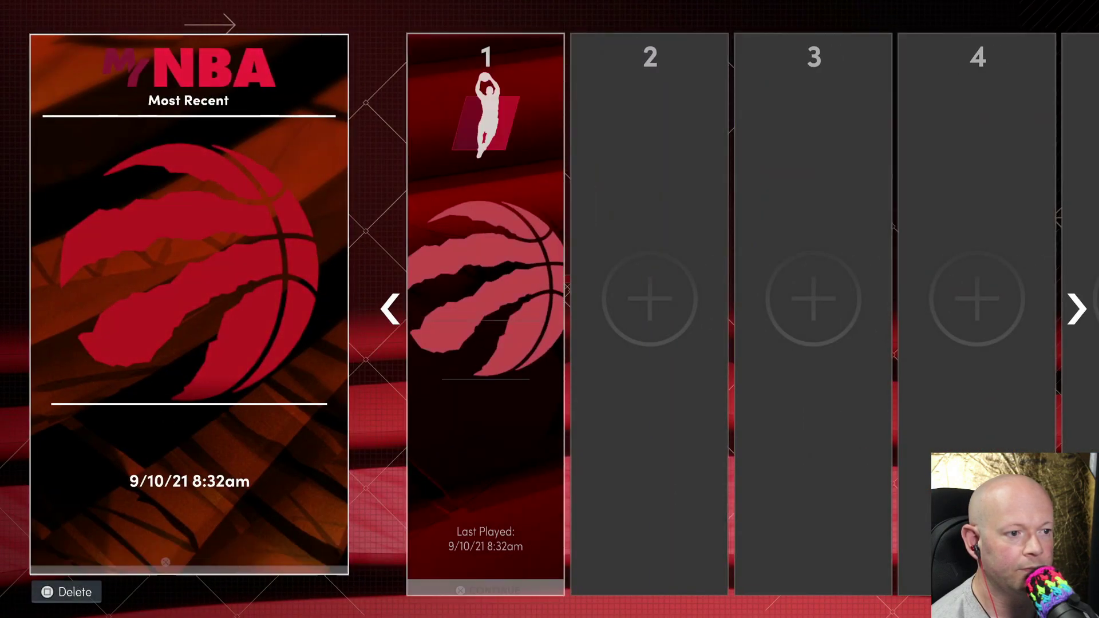
# Start a new save in empty slot 2, switch Custom Roster on, and advance to the Roster Picker
pyautogui.press('Right')
pyautogui.press('Return')
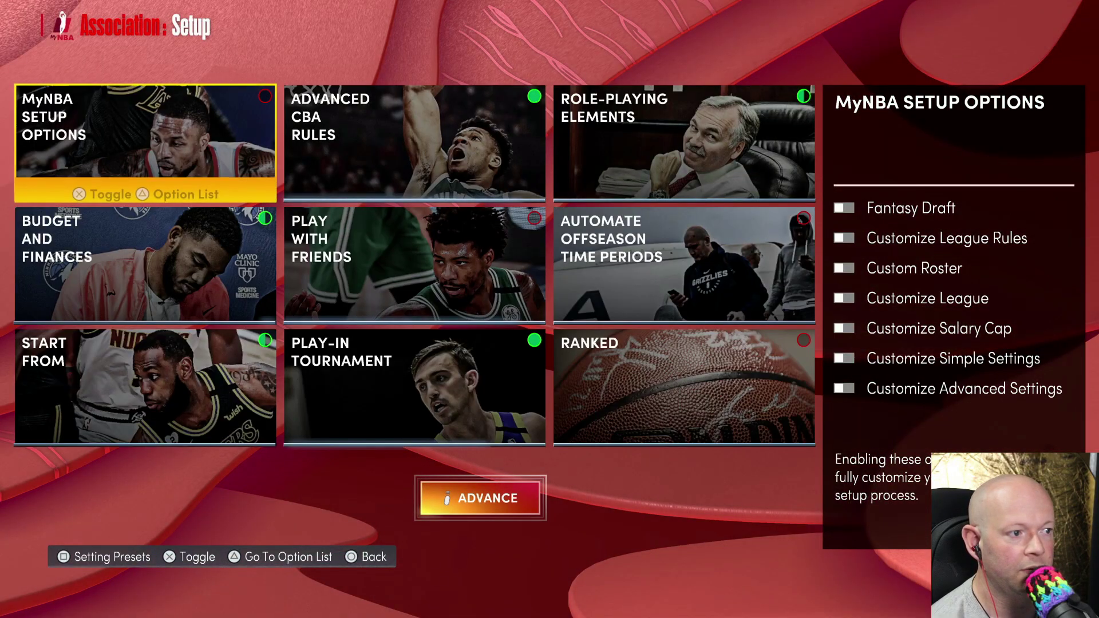
pyautogui.press('Up')
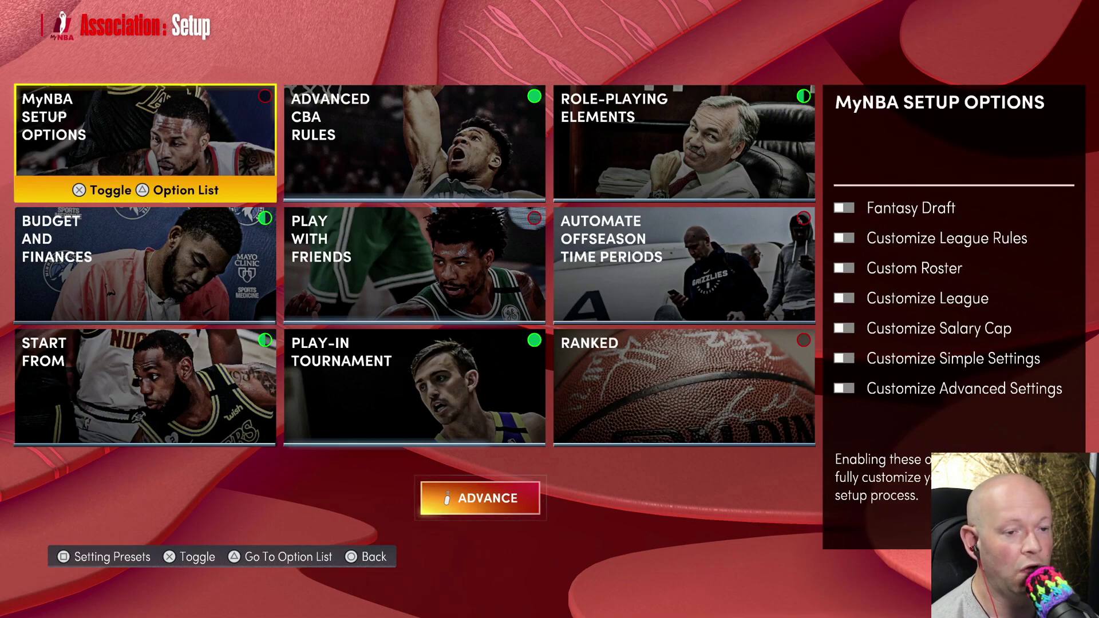
pyautogui.press('Tab')
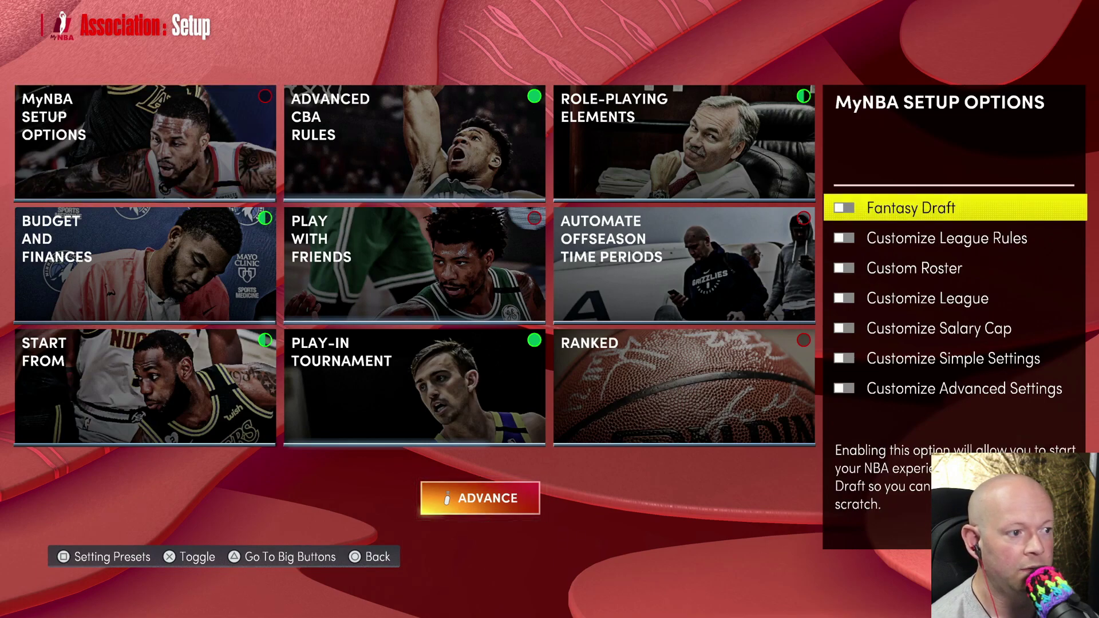
pyautogui.press('Down')
pyautogui.press('Down')
pyautogui.press('Return')
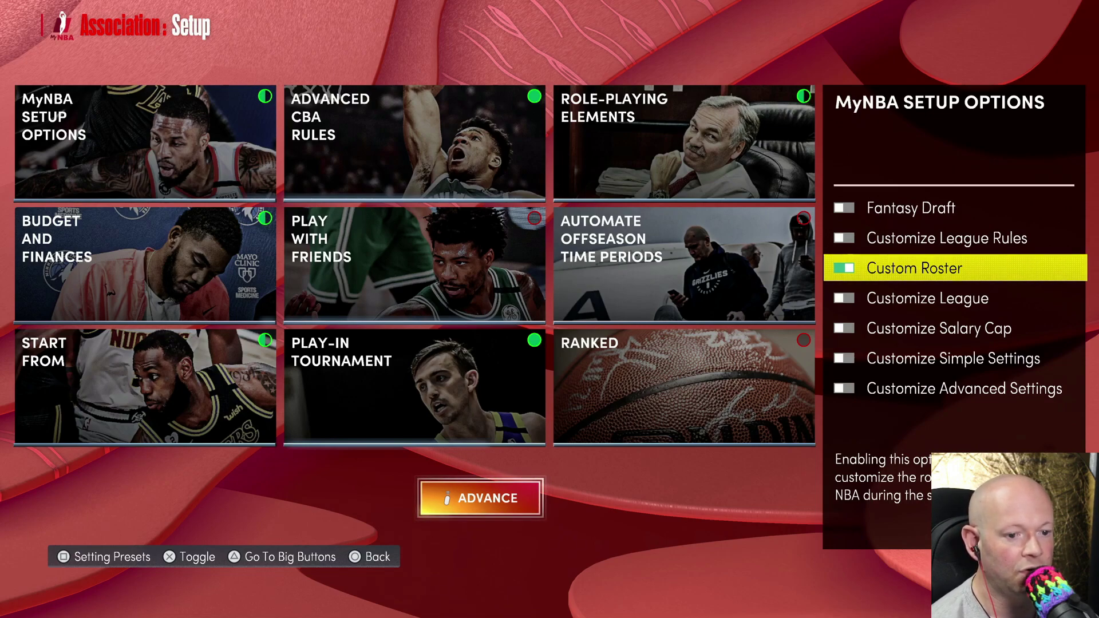
pyautogui.press('Return')
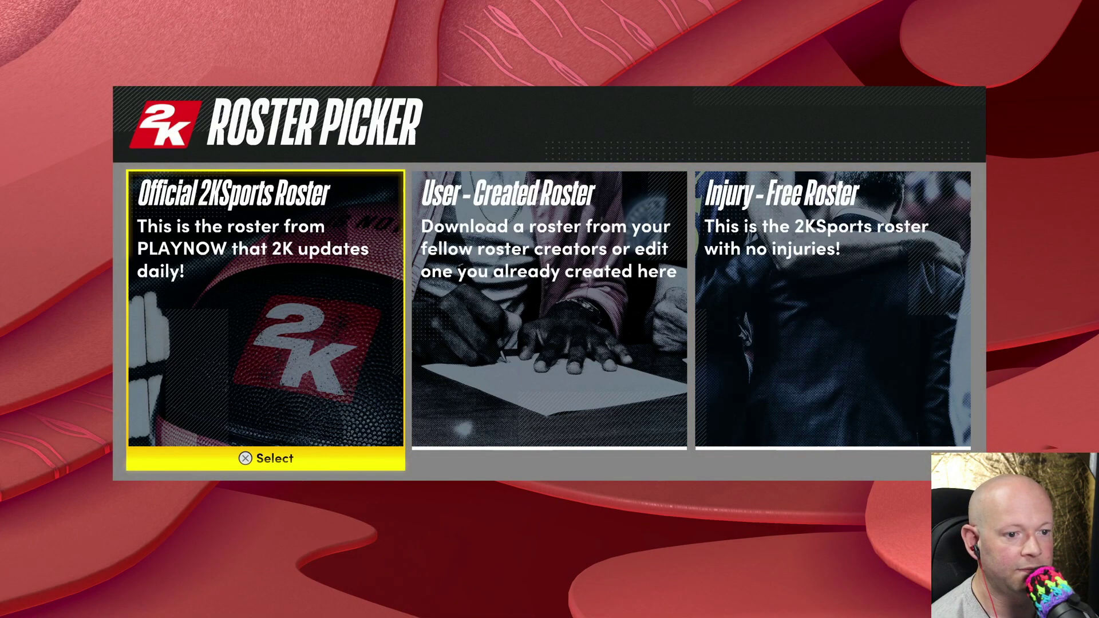
# Choose User-Created Roster and browse the newest shared rosters
pyautogui.press('Right')
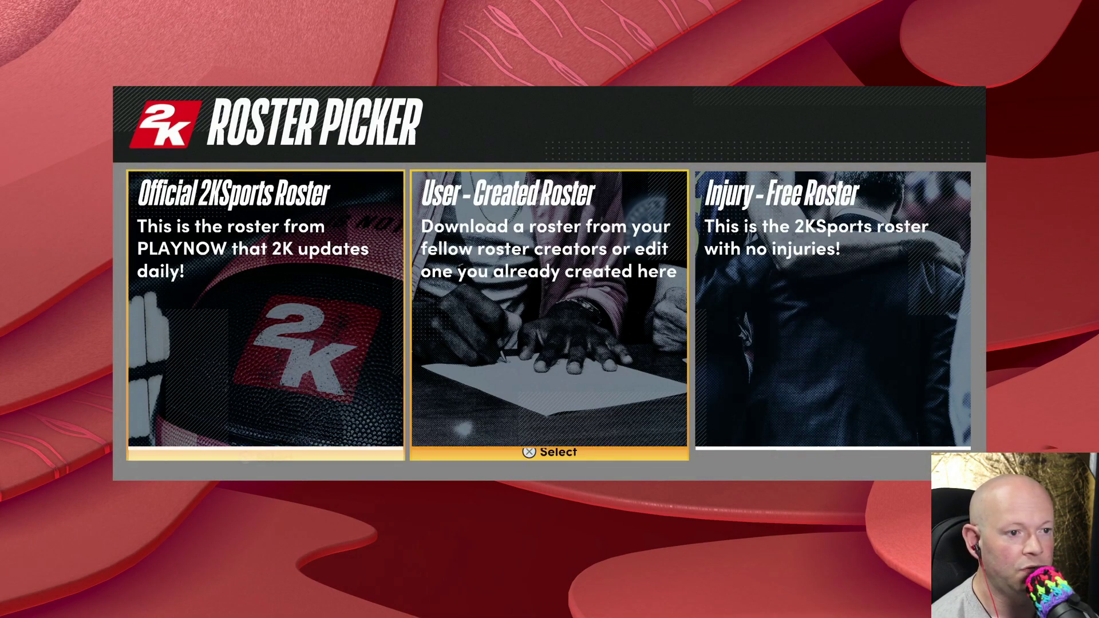
pyautogui.press('Return')
pyautogui.press('e')
pyautogui.press('e')
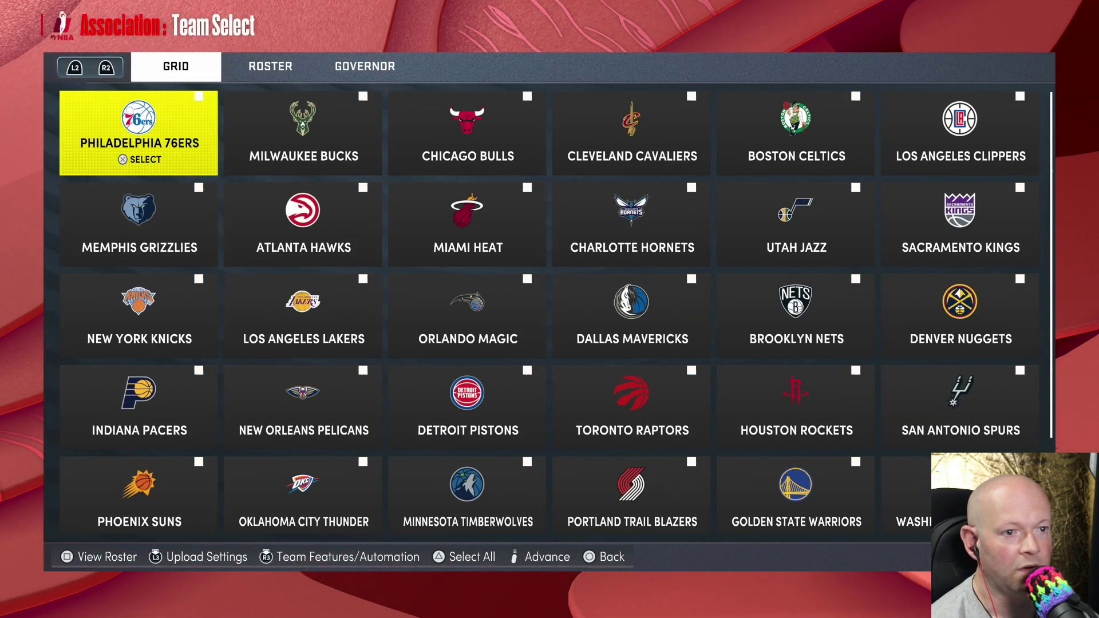
# Select the Toronto Raptors in the Association team grid
pyautogui.press('Down')
pyautogui.press('Down')
pyautogui.press('Down')
pyautogui.press('Right')
pyautogui.press('Right')
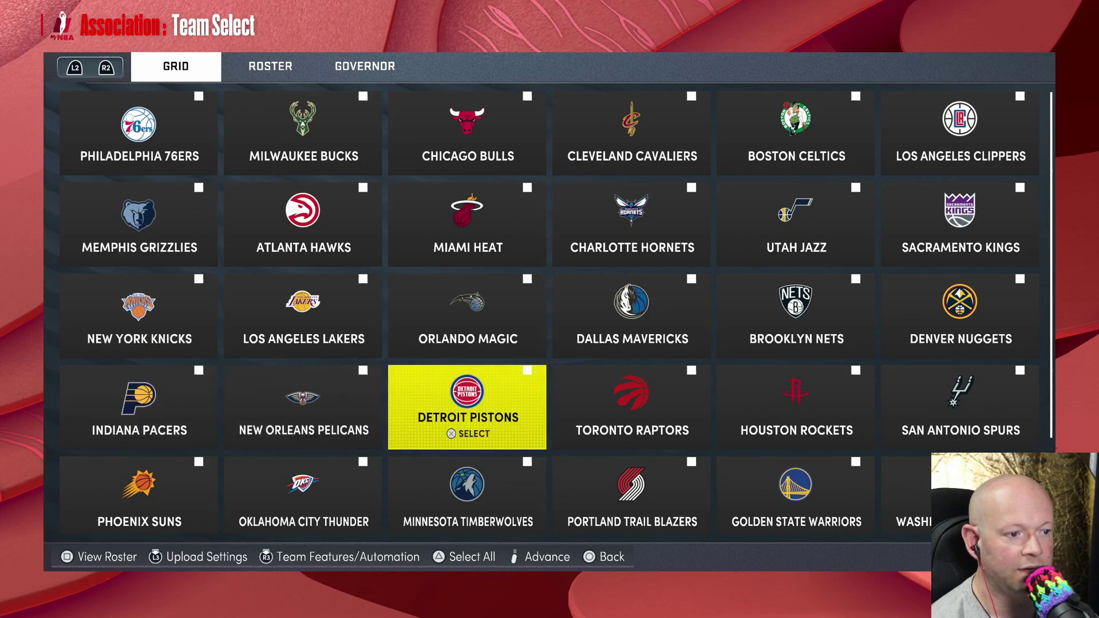
pyautogui.press('Right')
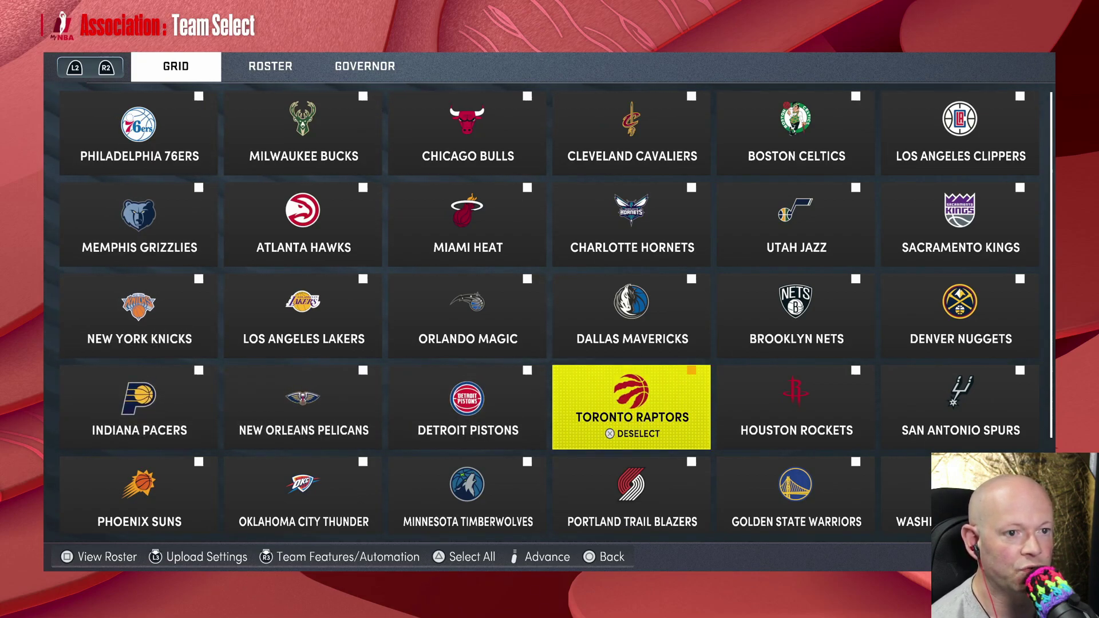
# Review the Raptors' 99-overall roster: James, Curry, Leonard, Bryant and Rodman
pyautogui.press('pagedown')
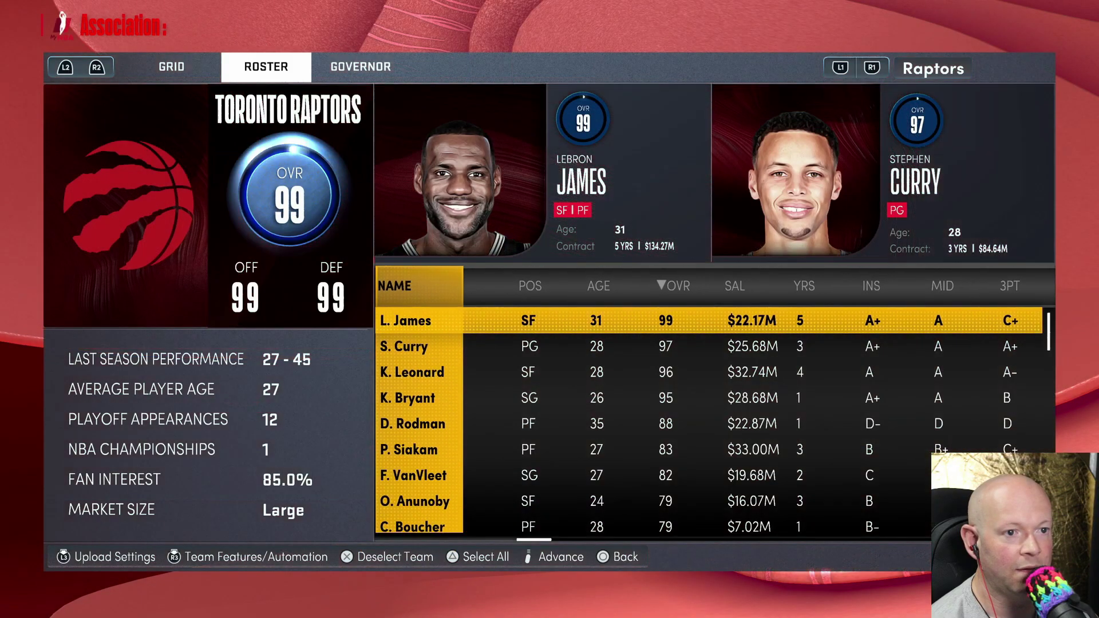
pyautogui.press('Down')
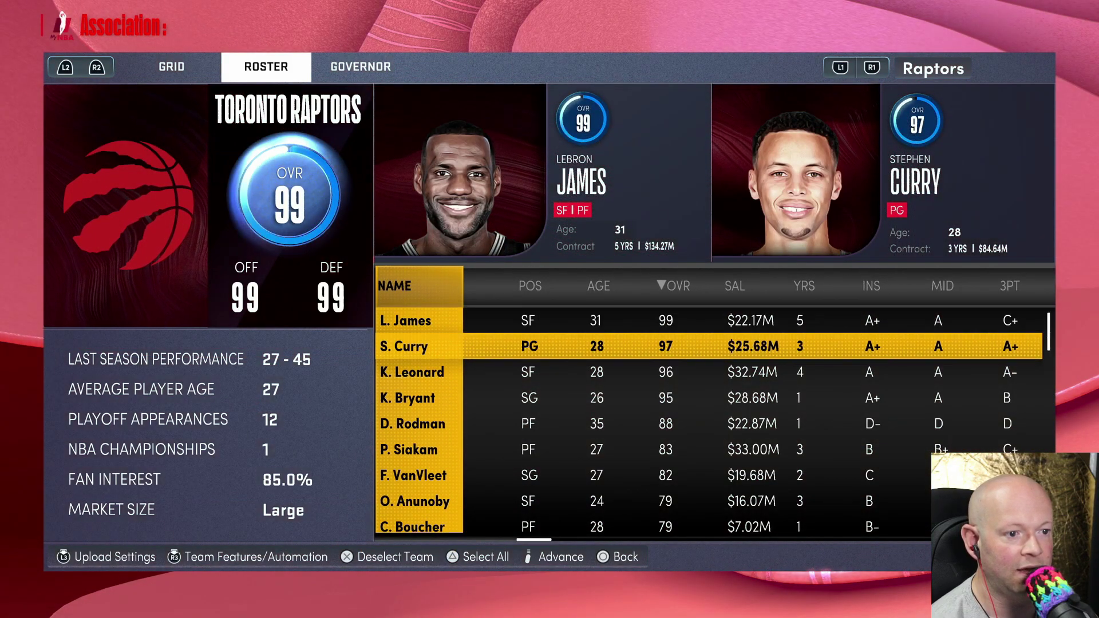
pyautogui.press('Up')
pyautogui.press('Down')
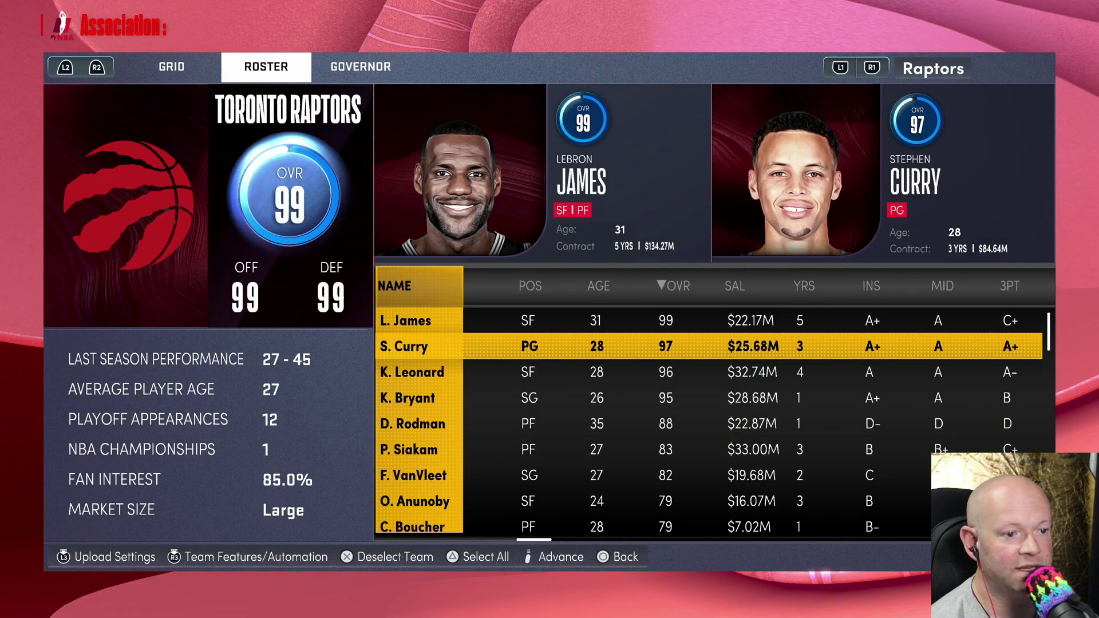
pyautogui.press('Down')
pyautogui.press('Down')
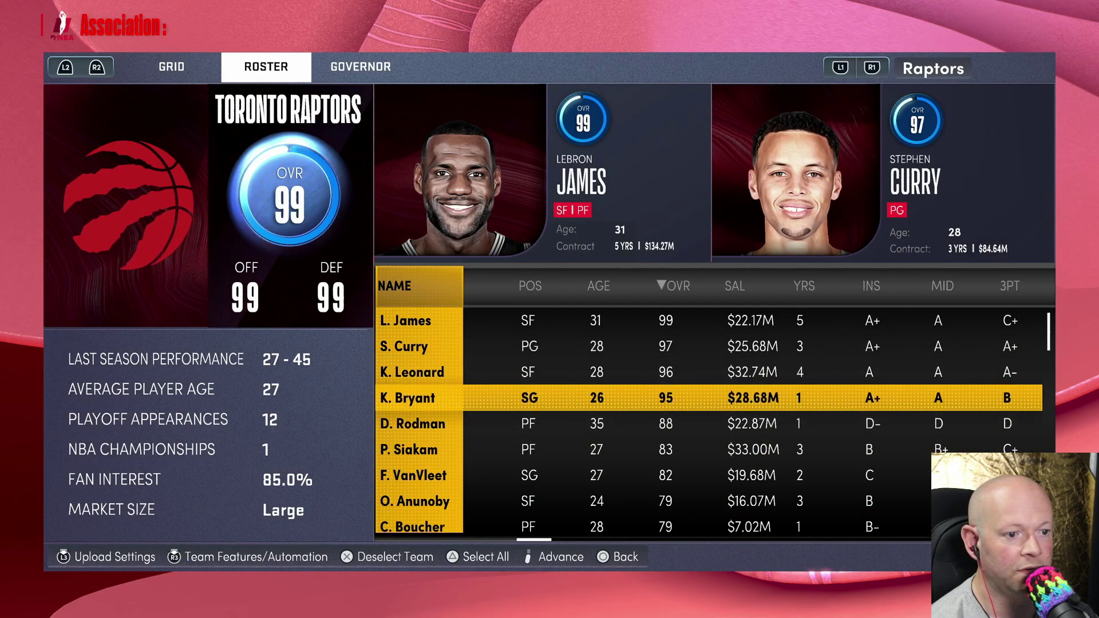
pyautogui.press('Down')
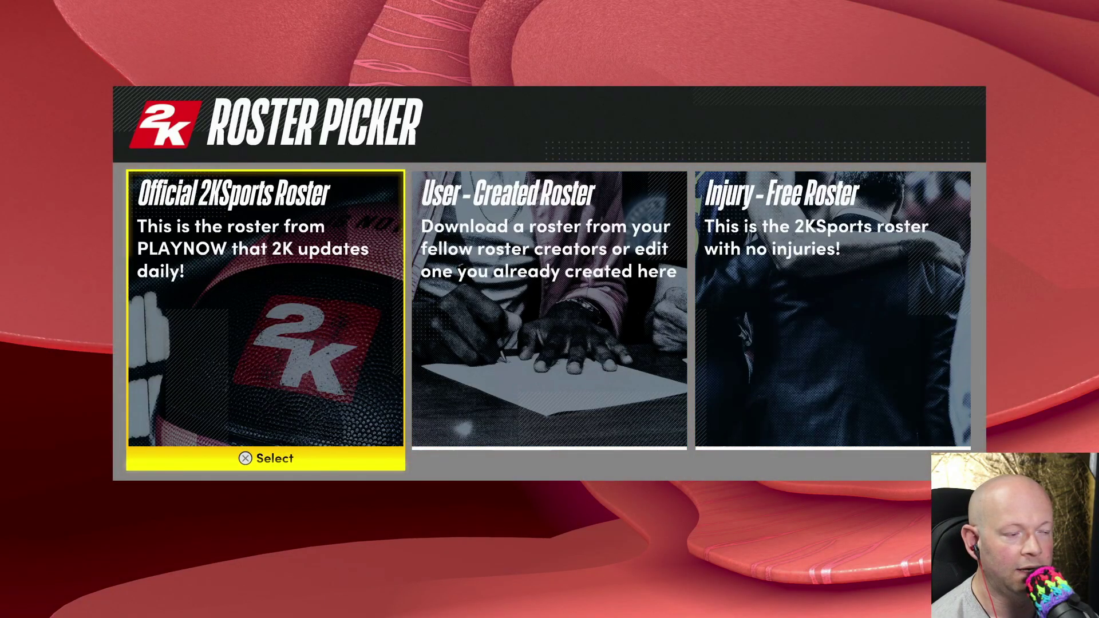
# Back out of Association setup and confirm YES on the leave-setup warning
pyautogui.press('Return')
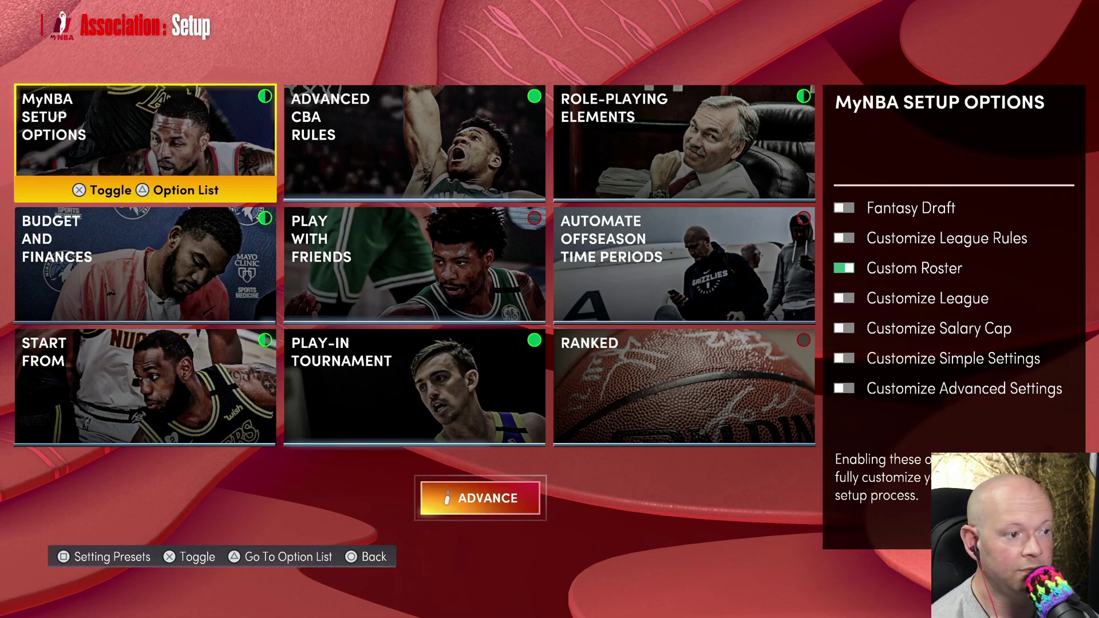
pyautogui.press('Escape')
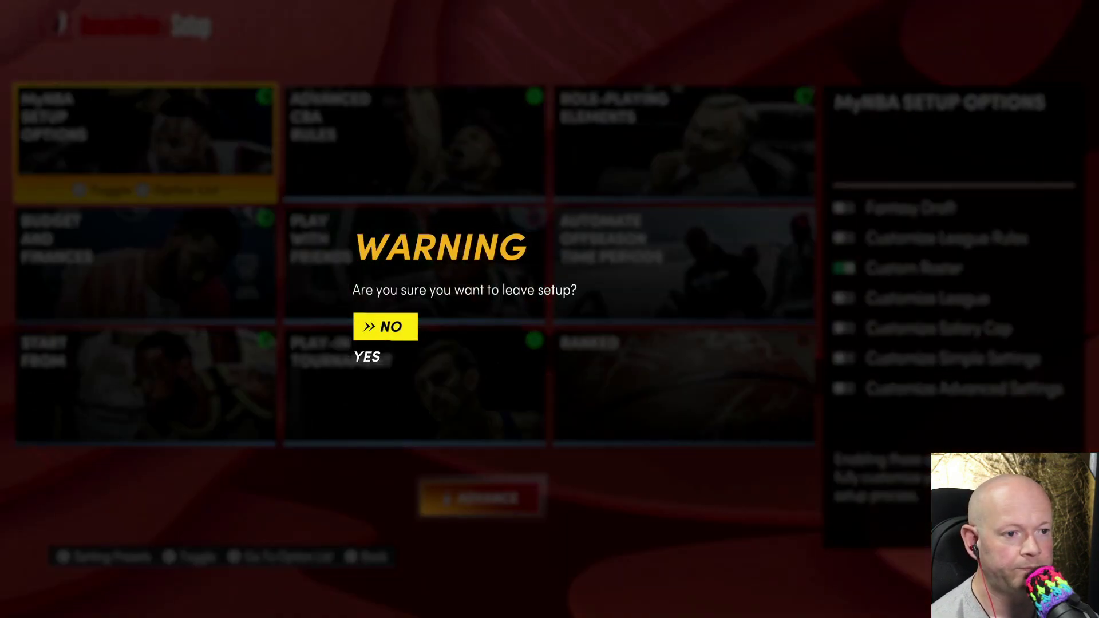
pyautogui.press('Escape')
pyautogui.press('Return')
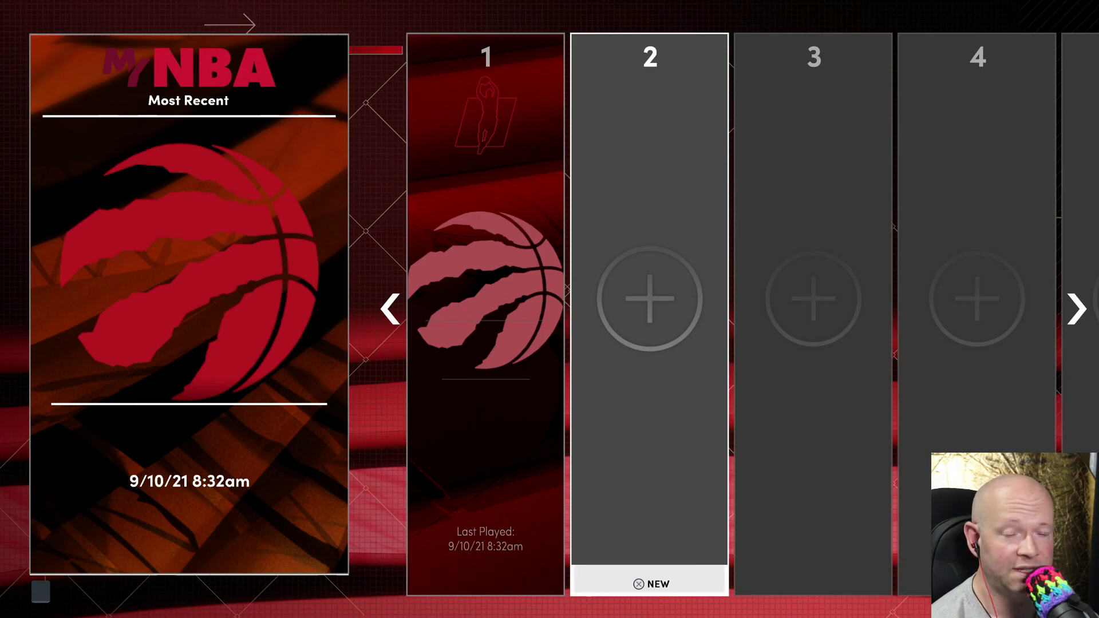
# Back out of MyNBA to the main menu and open Play Now
pyautogui.press('Escape')
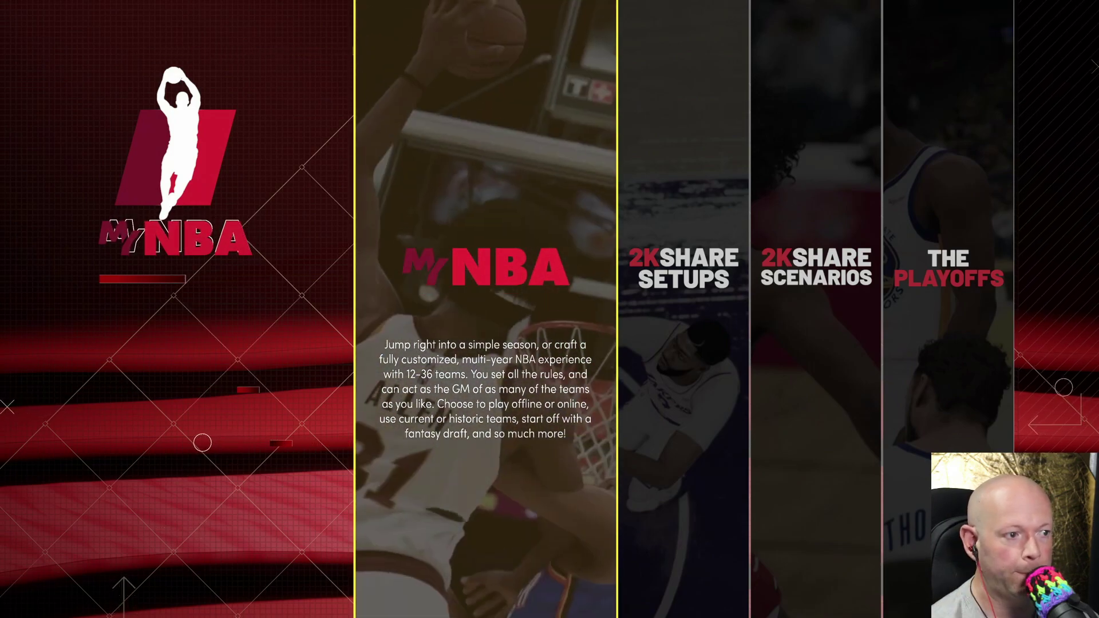
pyautogui.press('Escape')
pyautogui.press('Left')
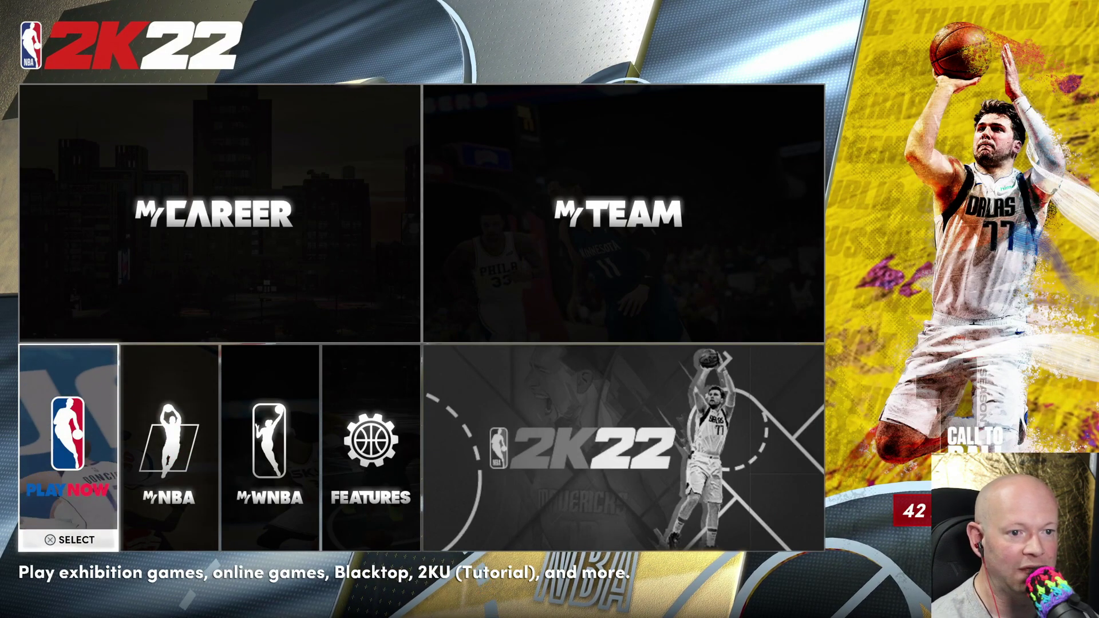
pyautogui.press('Return')
# Glance through the Play Now options, then return to the main menu's Features
pyautogui.press('Right')
pyautogui.press('Right')
pyautogui.press('Right')
pyautogui.press('Right')
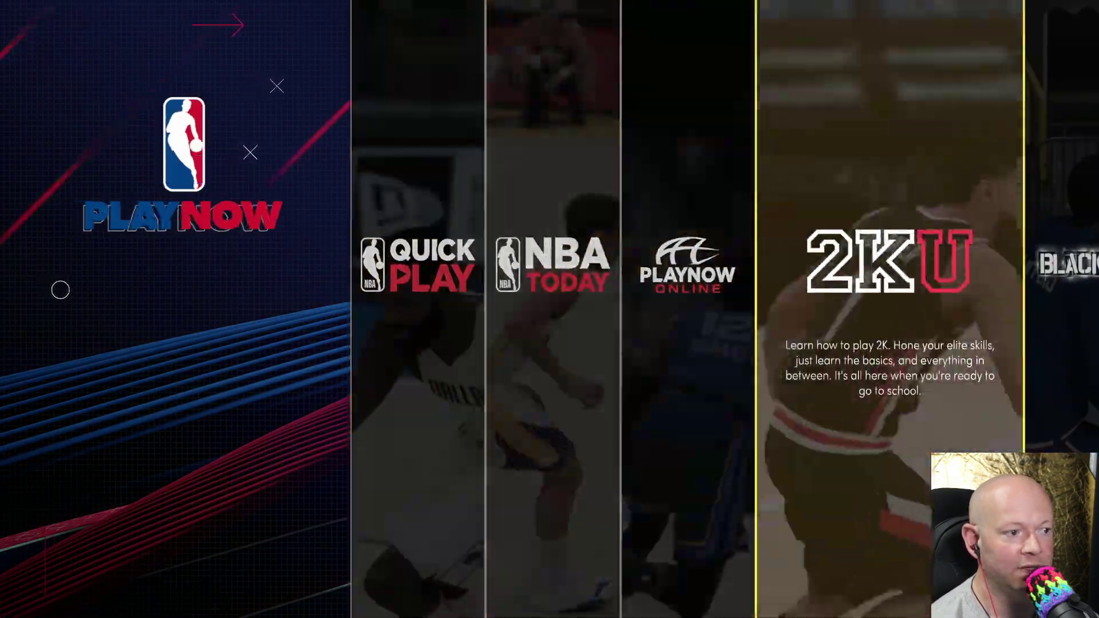
pyautogui.press('Escape')
pyautogui.press('Right')
pyautogui.press('Right')
pyautogui.press('Right')
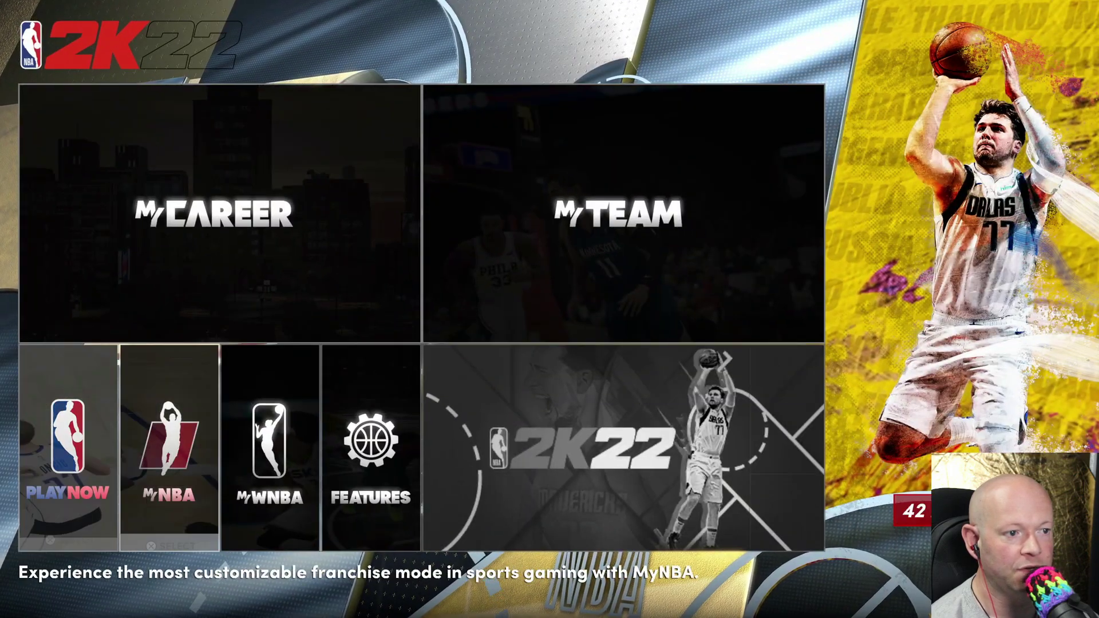